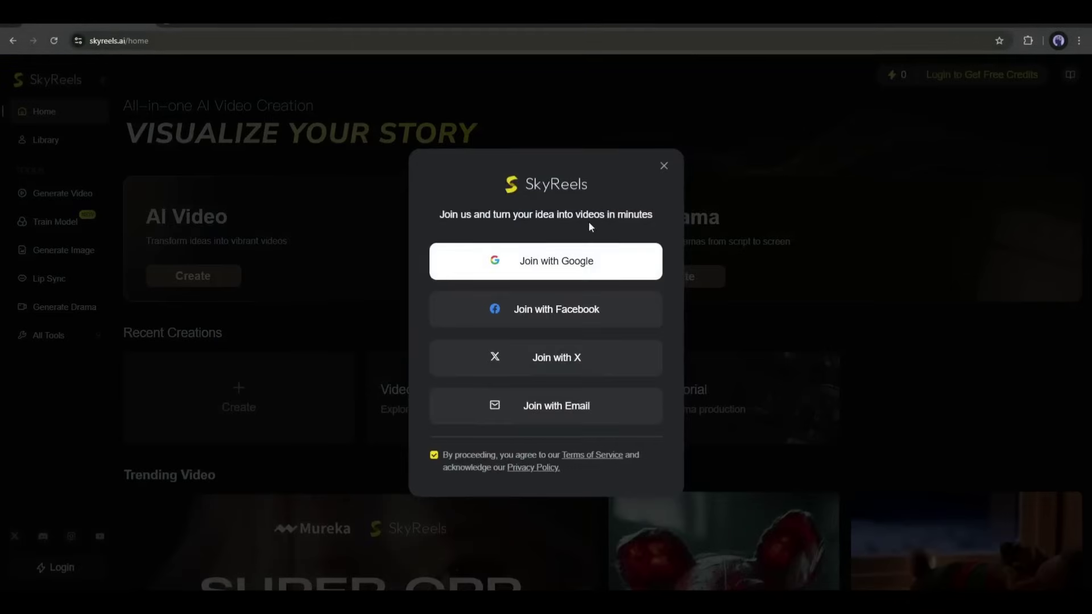
# Join with Google and browse the recent-creations home feed of the Pro account with 2576 credits
pyautogui.click(564, 245)
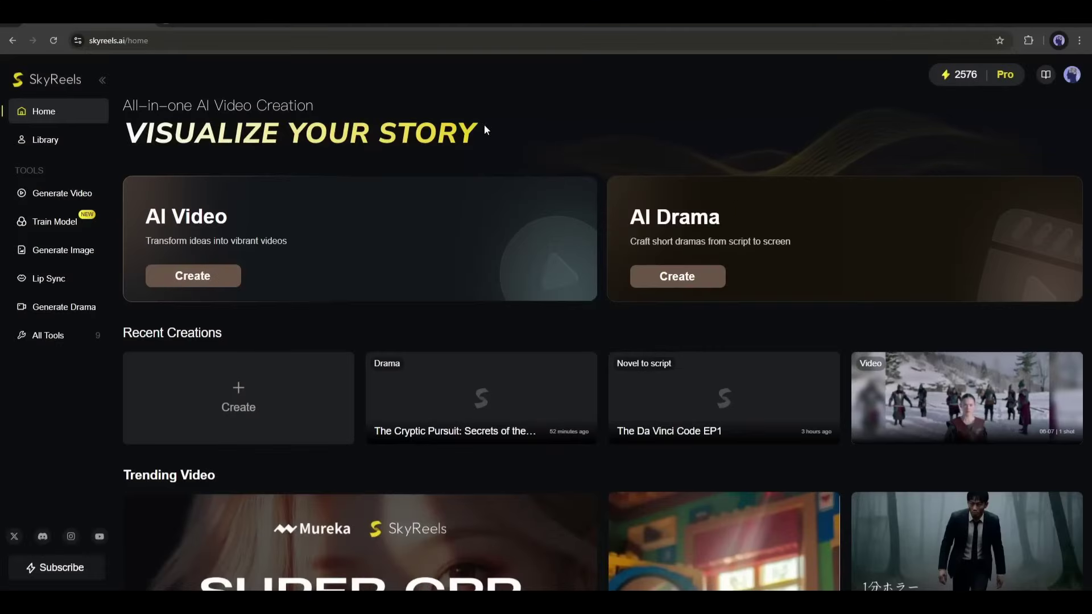
pyautogui.scroll(-10, 166, 139)
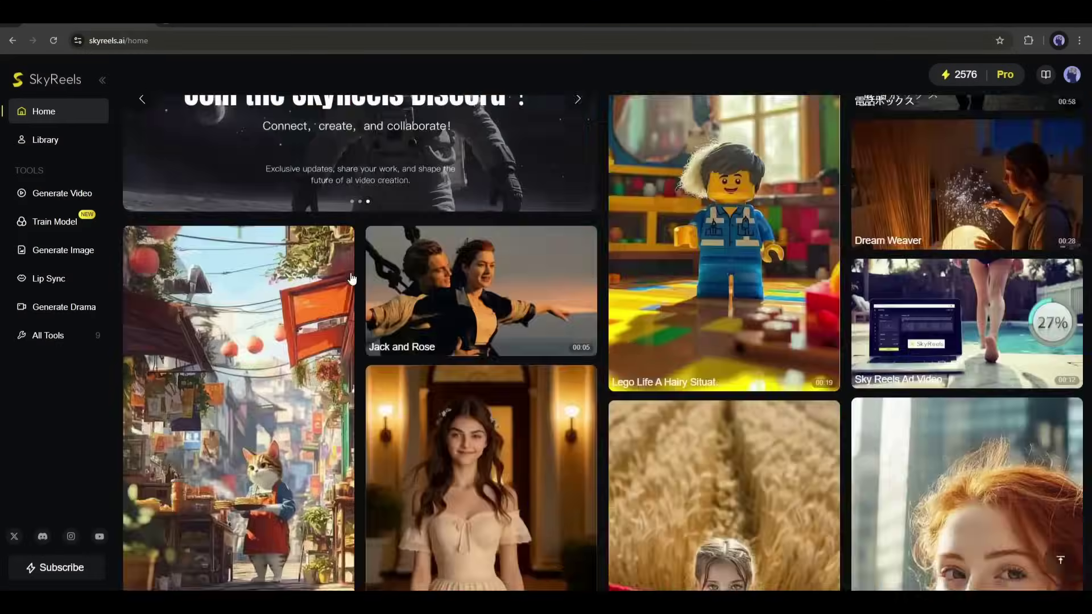
pyautogui.scroll(10, 343, 254)
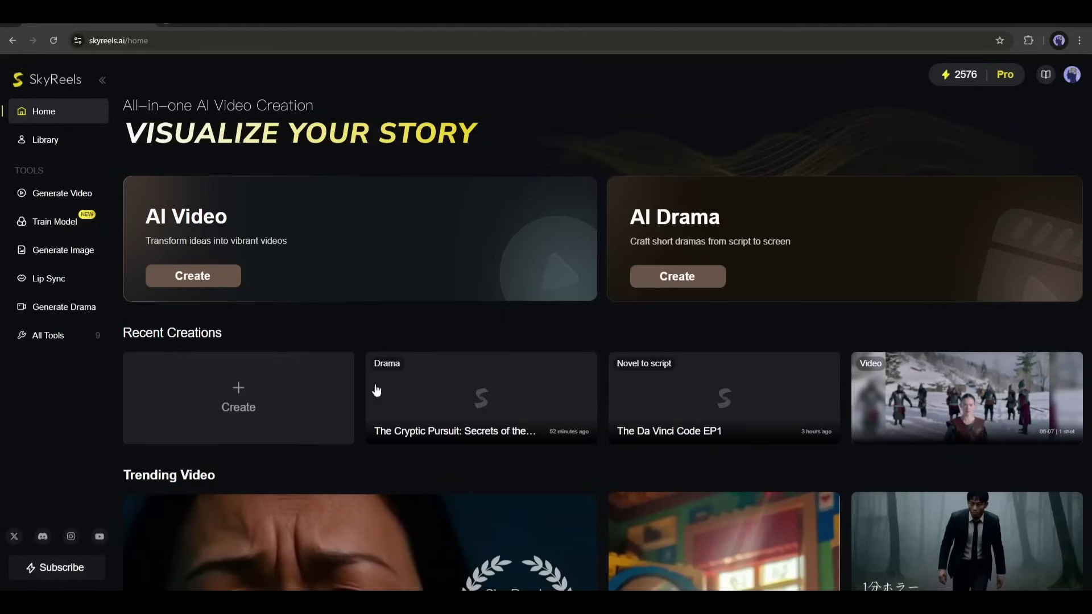
pyautogui.scroll(-6, 387, 231)
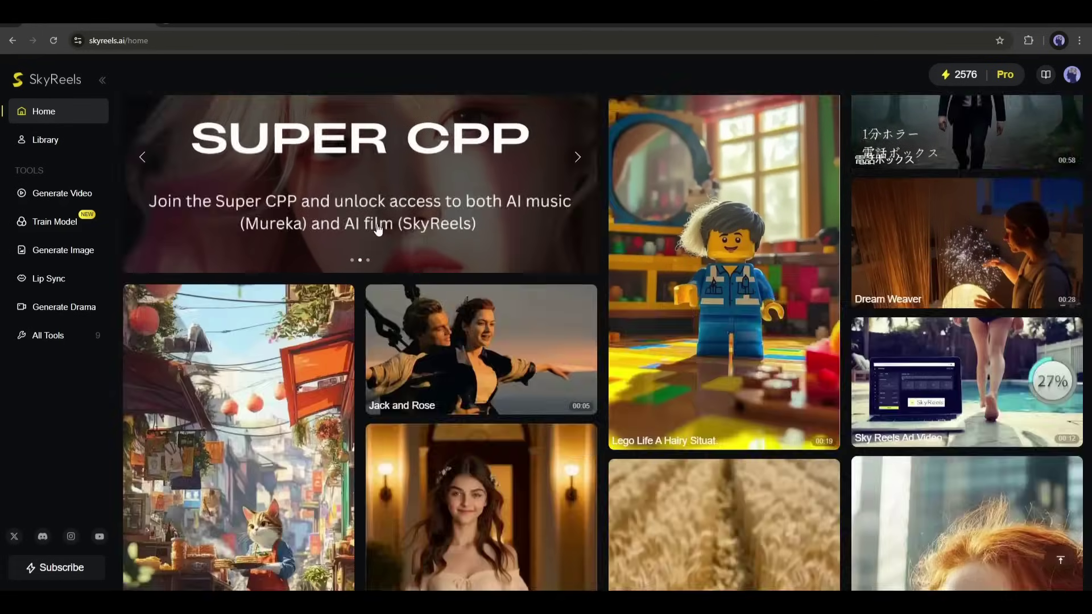
pyautogui.scroll(-12, 387, 231)
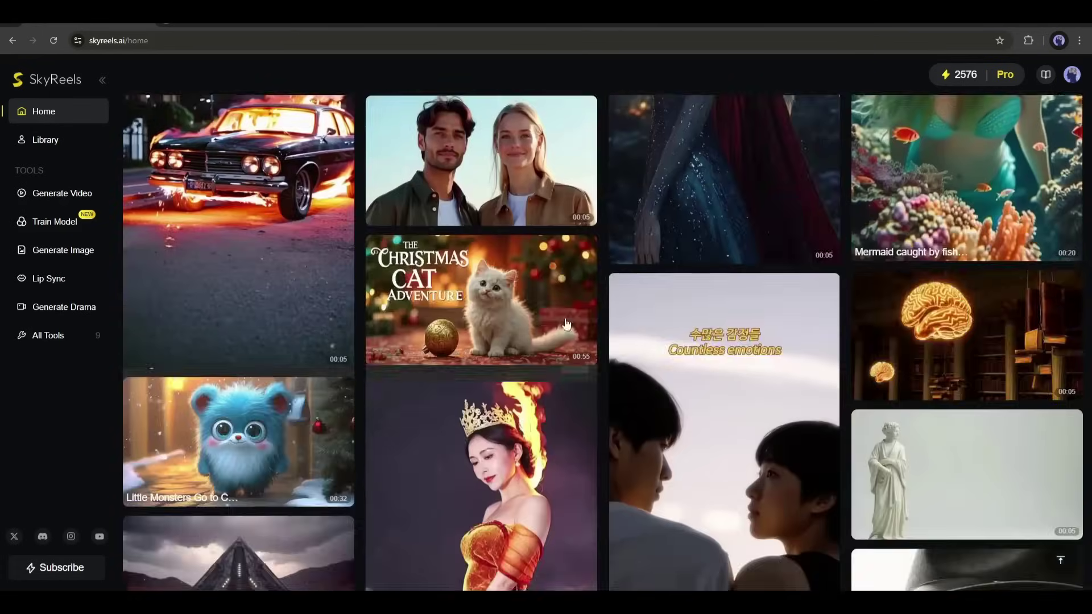
pyautogui.scroll(18, 761, 348)
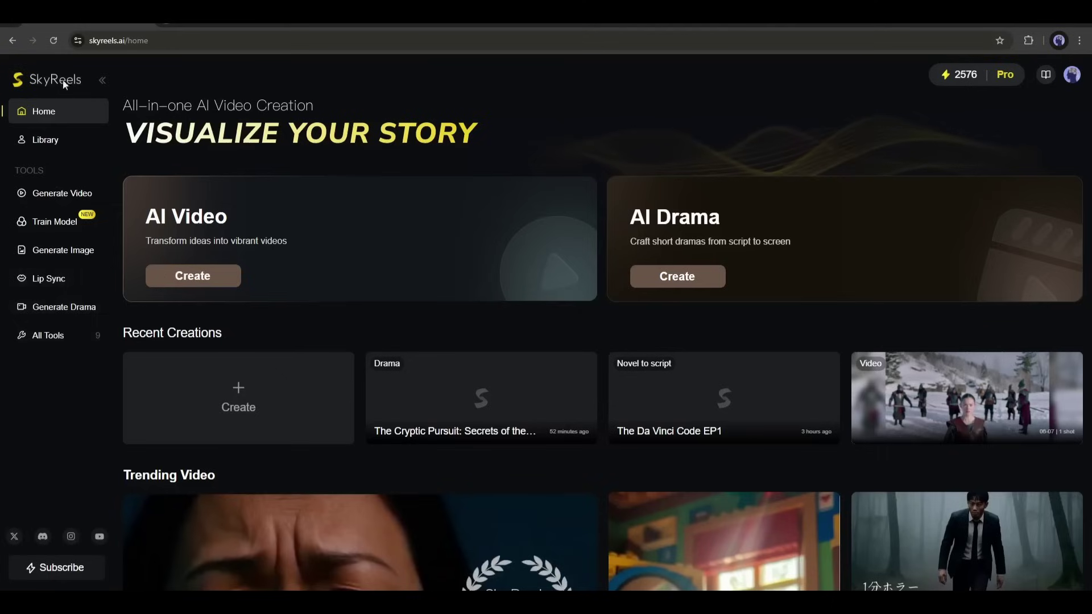
# Open AI Video creation, preview the first/last frame and Bulk Generate options, then close them
pyautogui.click(175, 279)
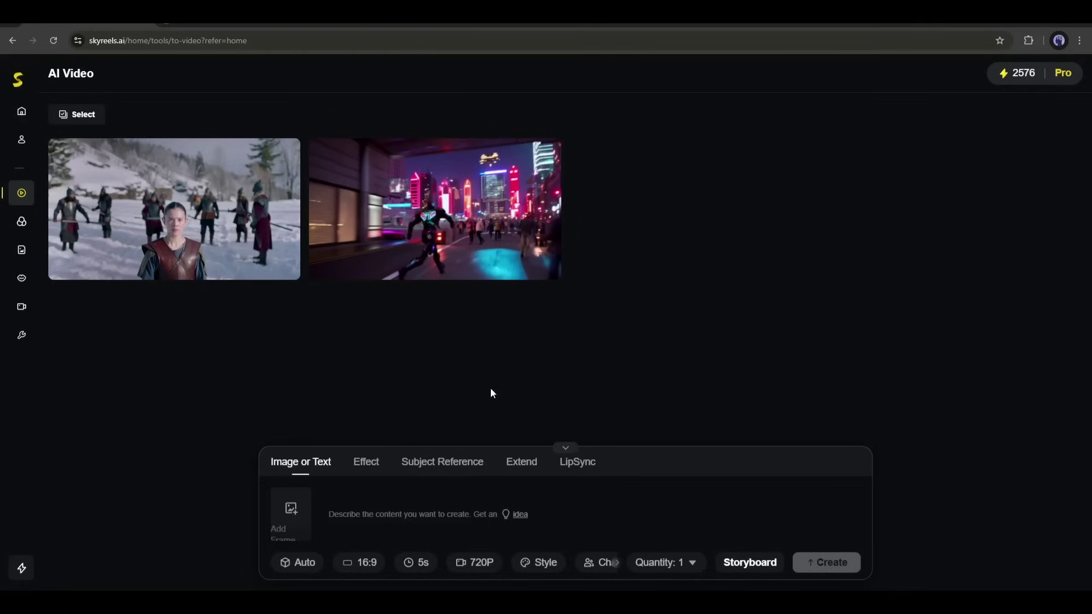
pyautogui.click(340, 492)
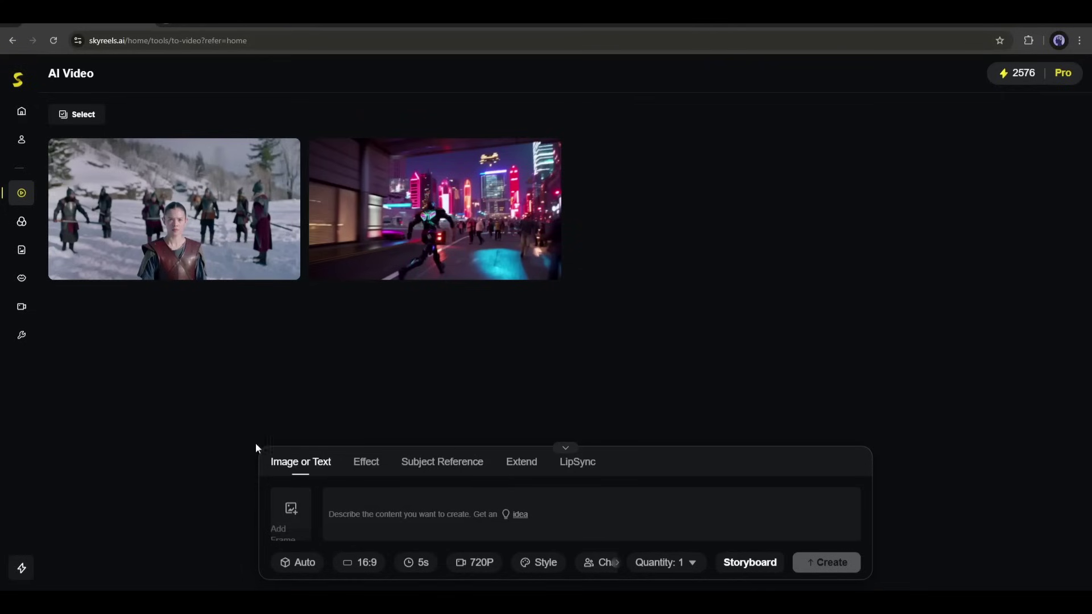
pyautogui.click(297, 520)
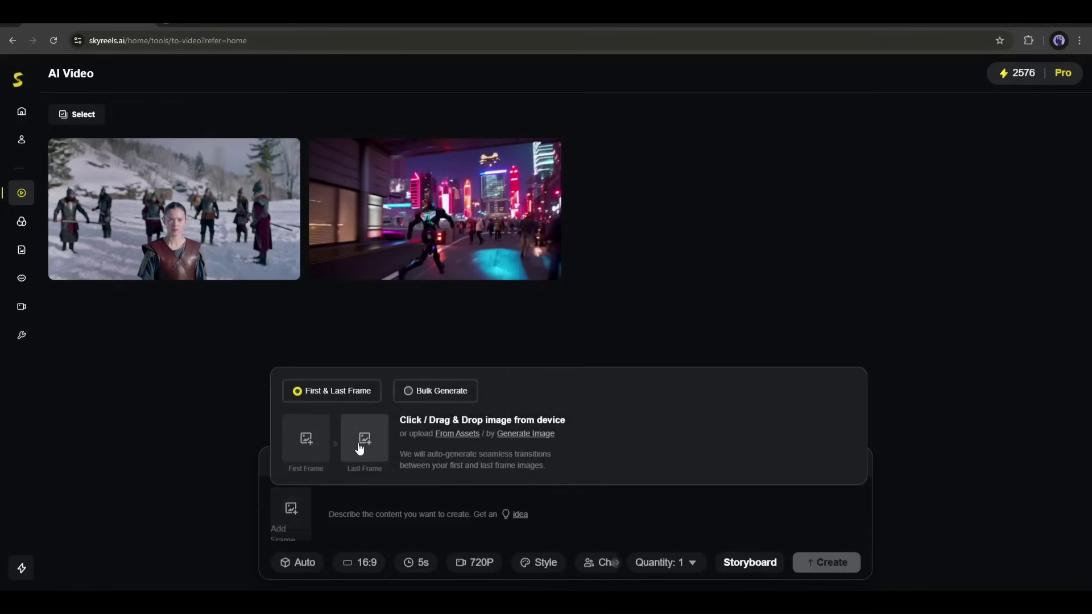
pyautogui.click(414, 400)
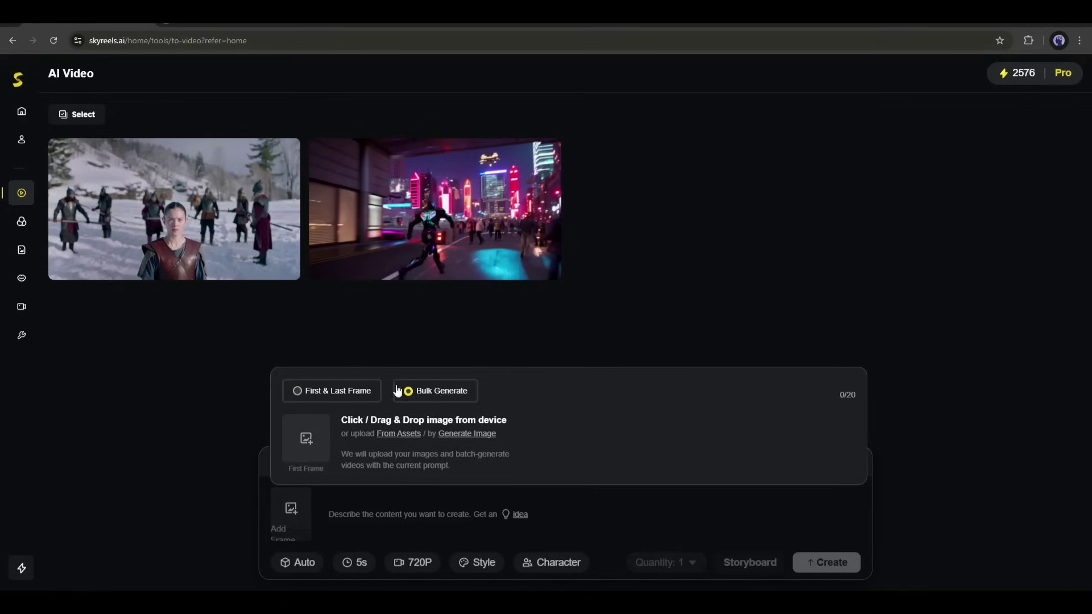
pyautogui.click(330, 392)
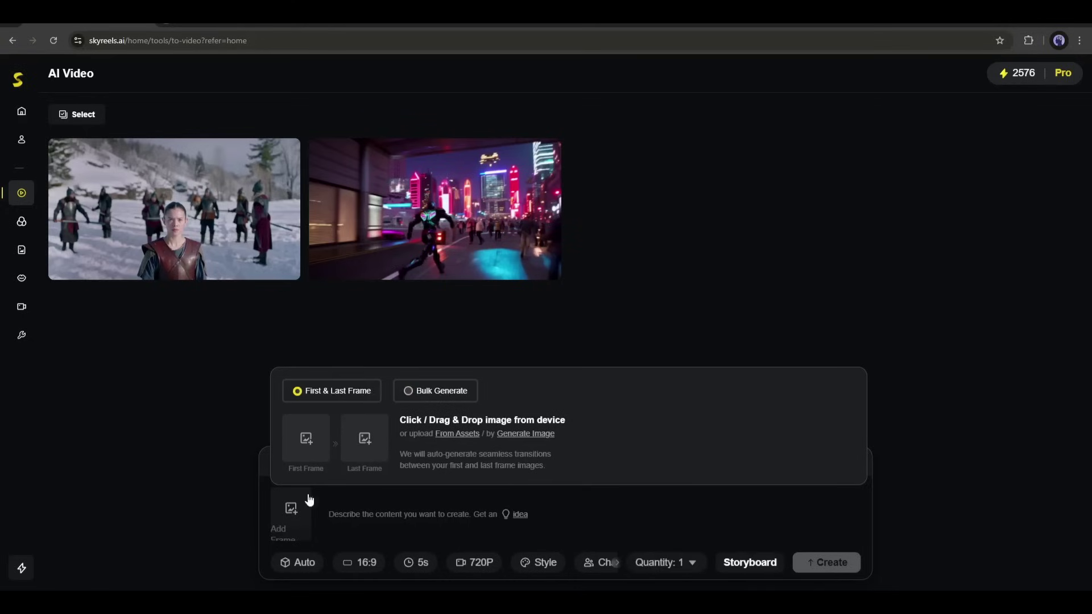
pyautogui.click(331, 509)
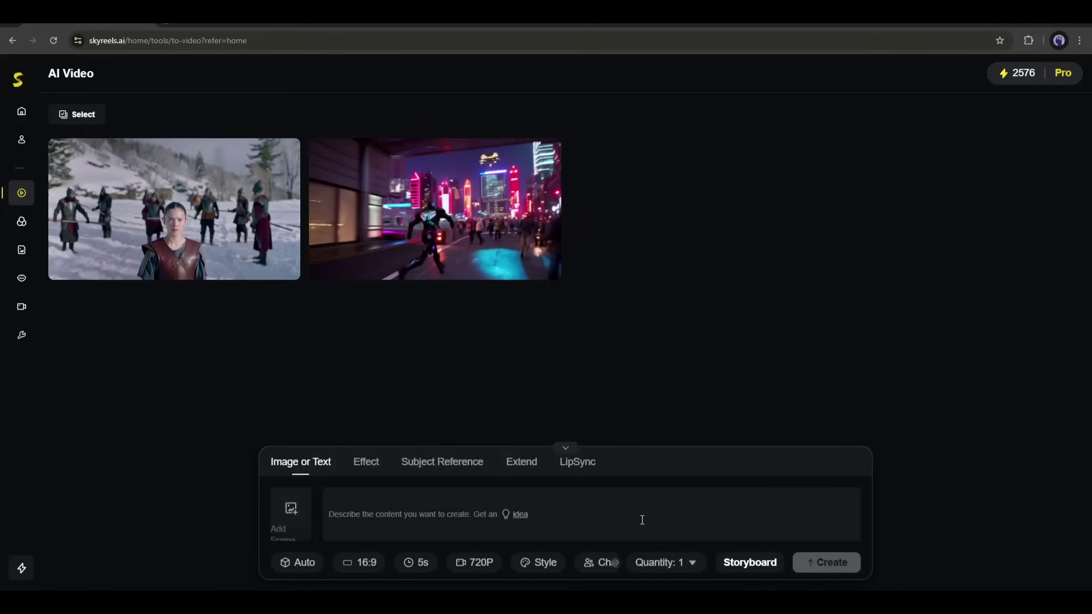
# Paste the prepared mountain-climbing drone-shot prompt into the prompt box
pyautogui.hotkey('ctrl', 'v')
pyautogui.scroll(-2, 472, 519)
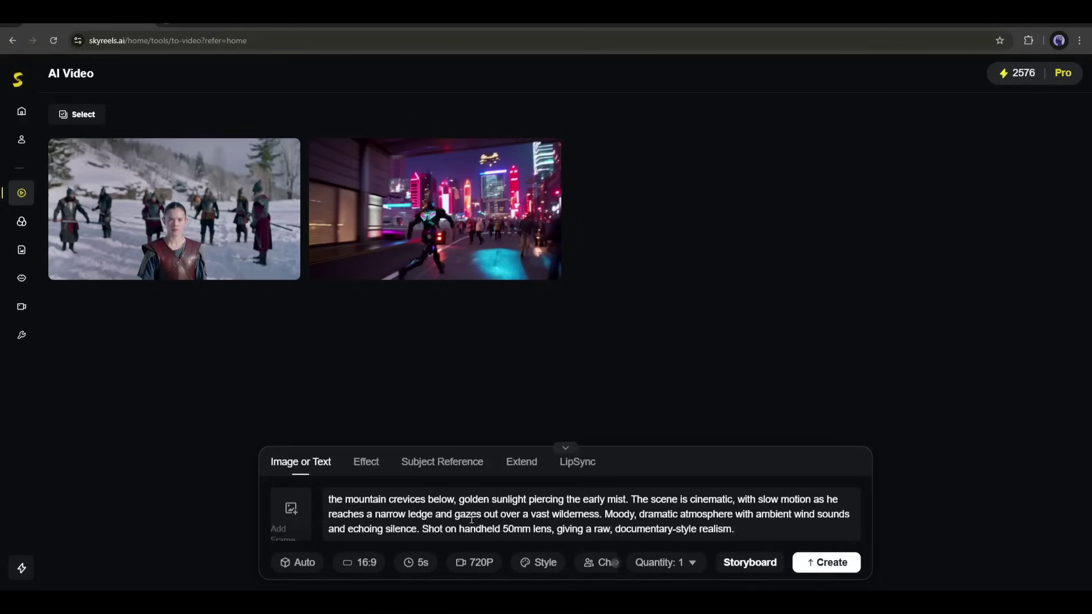
pyautogui.scroll(2, 446, 528)
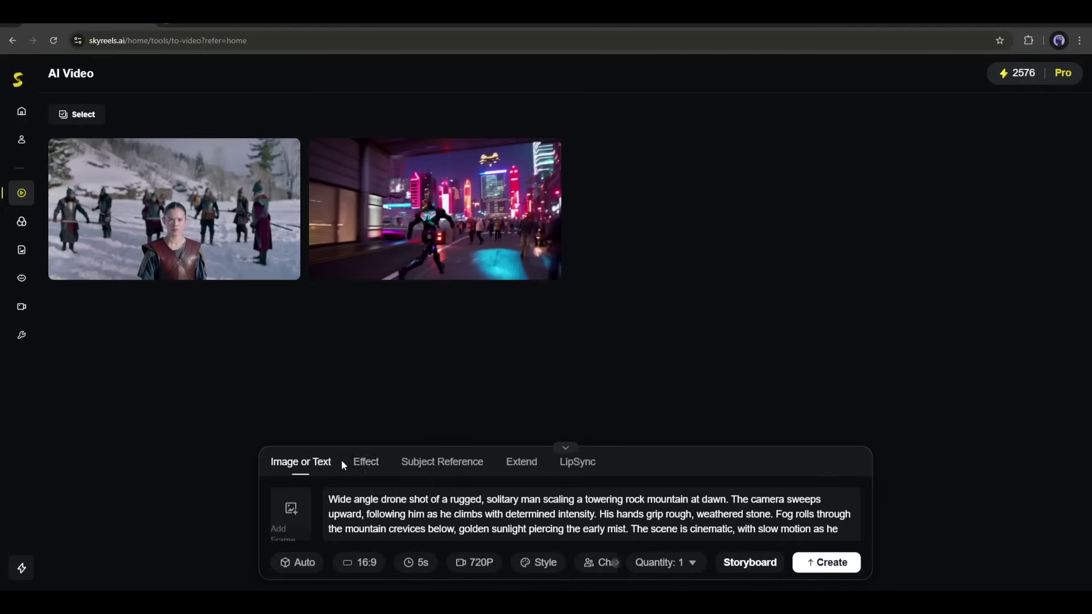
# Browse the Effect tab and open Custom Effect Video's Train Model (LoRA) page
pyautogui.click(367, 462)
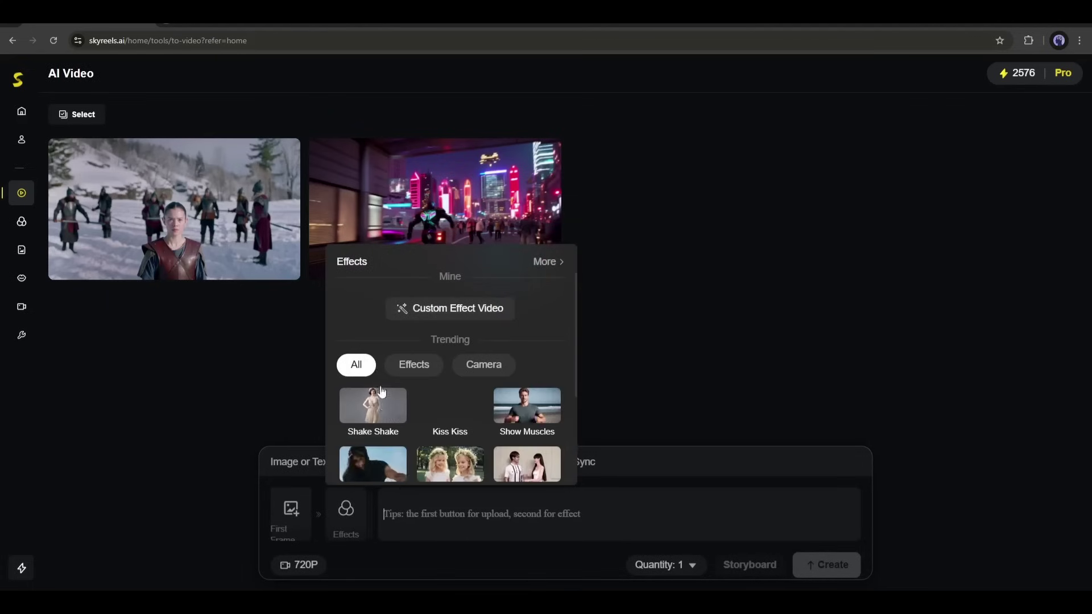
pyautogui.scroll(-3, 379, 419)
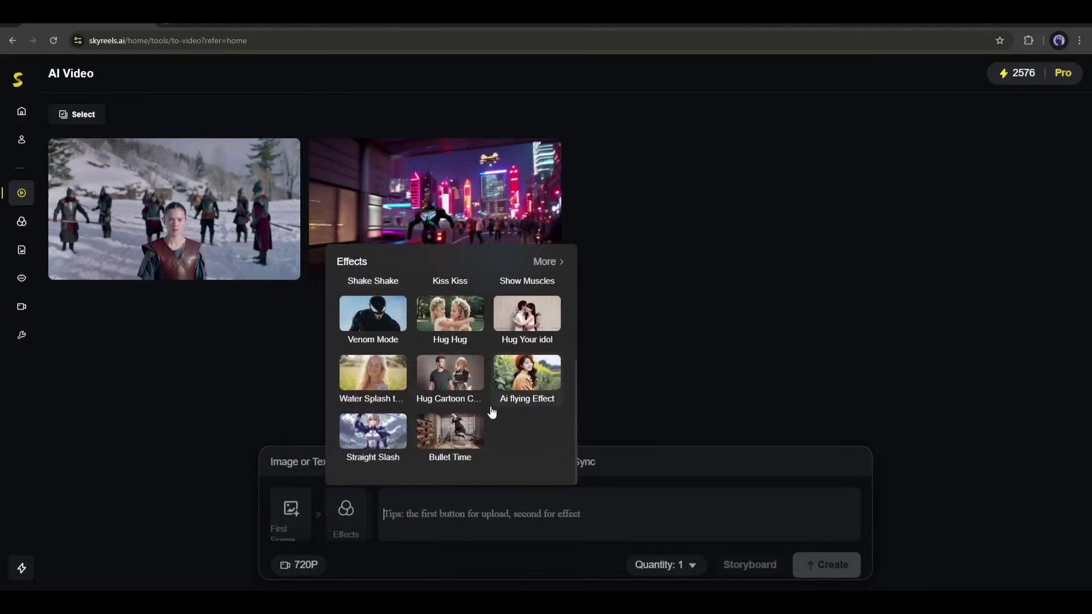
pyautogui.scroll(3, 418, 436)
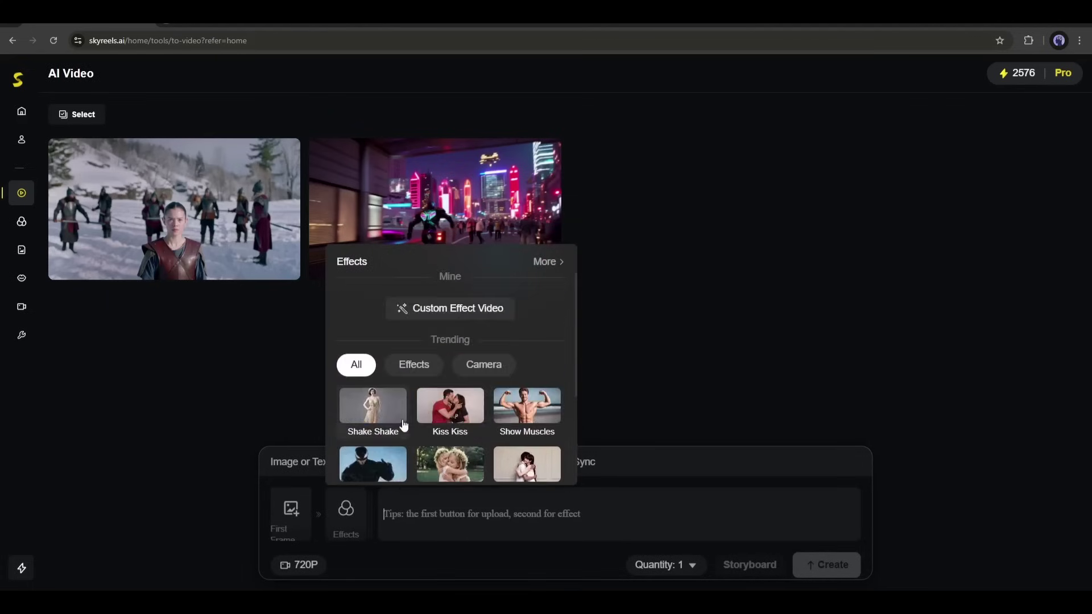
pyautogui.click(464, 314)
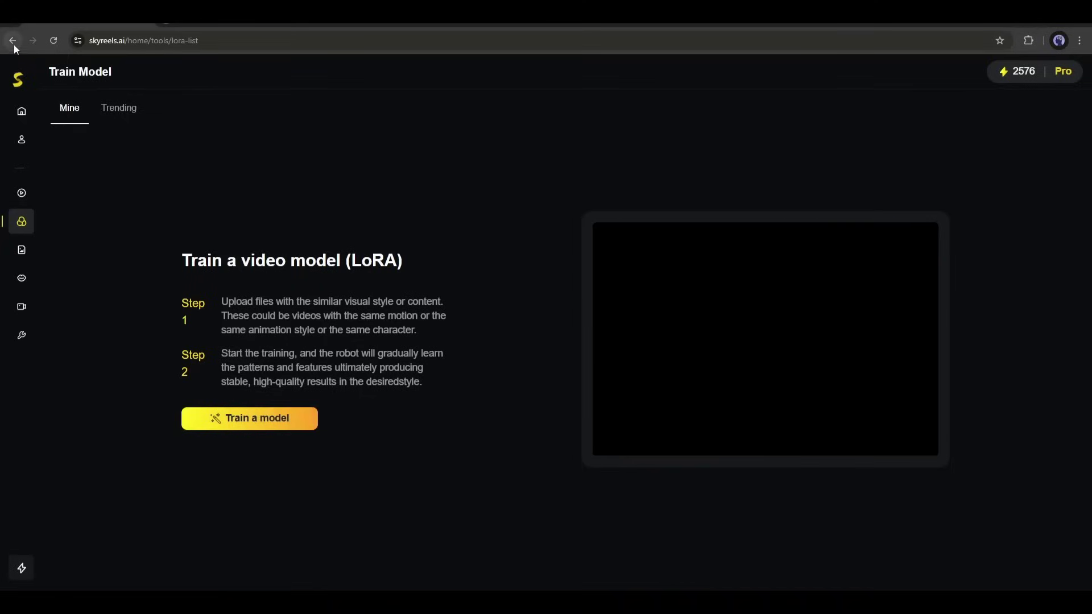
# Look at Trending models and the Subject Reference, Extend and LipSync modes, then return to Image or Text
pyautogui.click(108, 113)
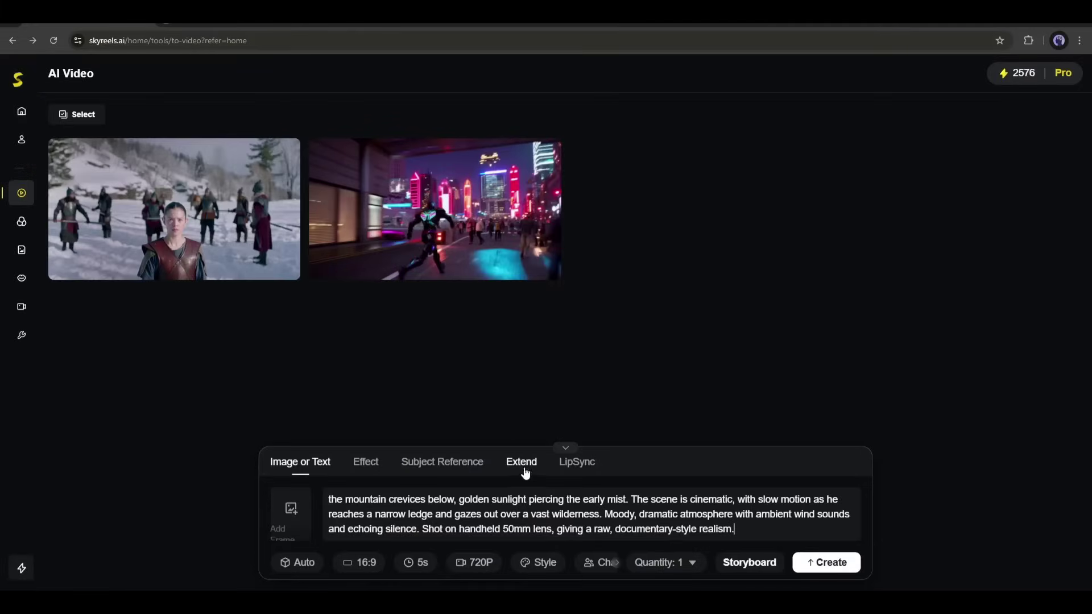
pyautogui.click(471, 462)
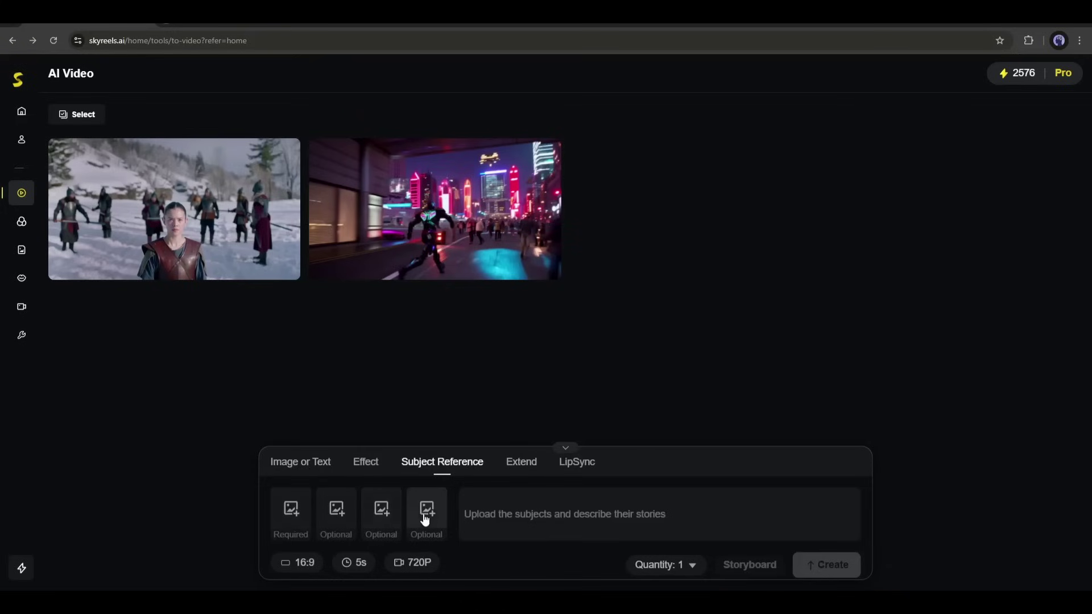
pyautogui.click(510, 463)
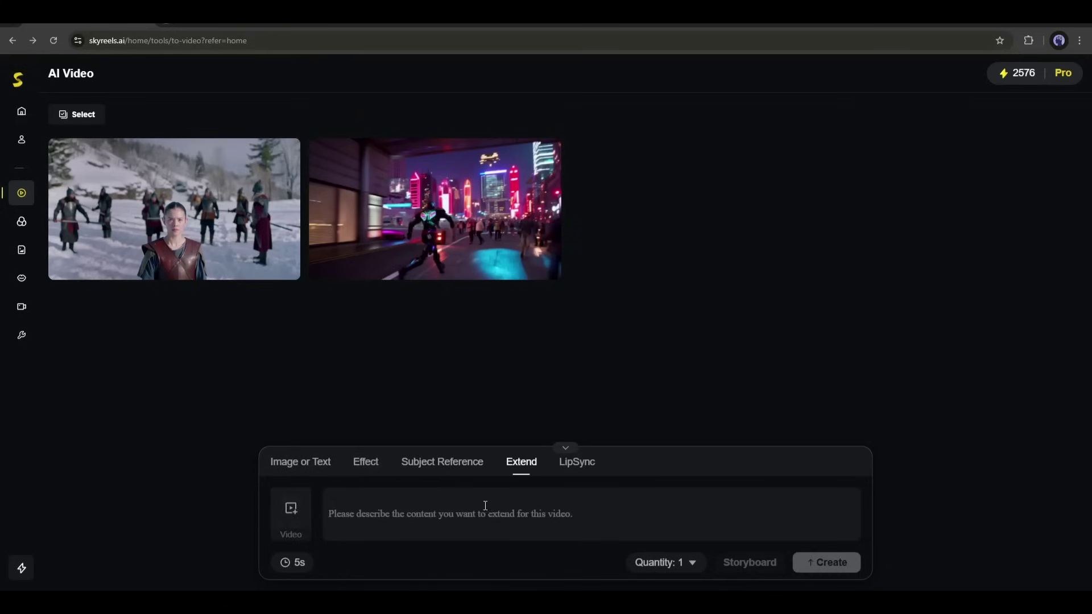
pyautogui.click(590, 467)
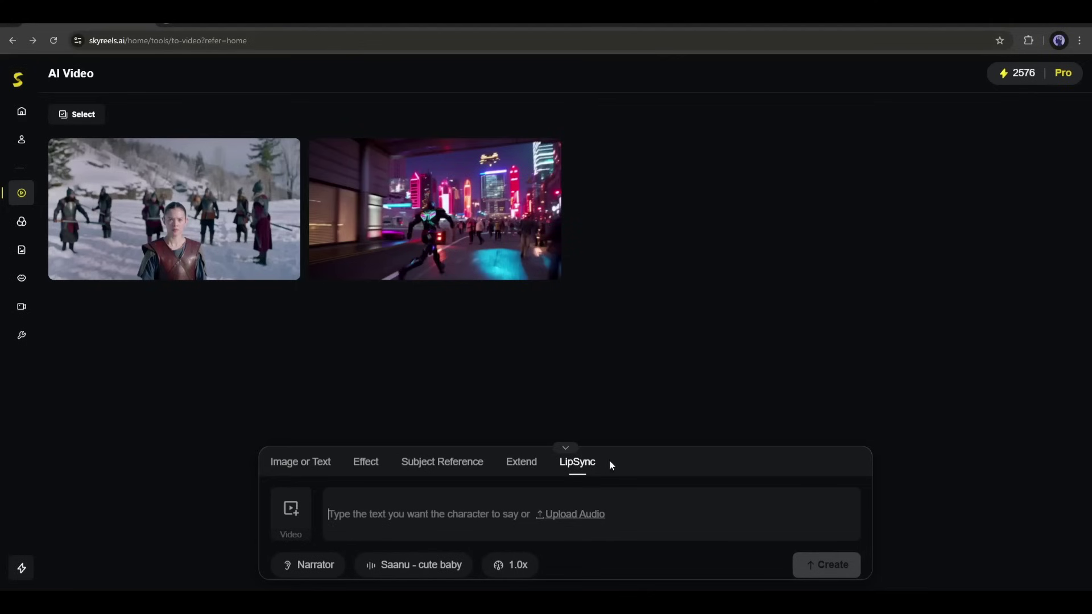
pyautogui.click(297, 464)
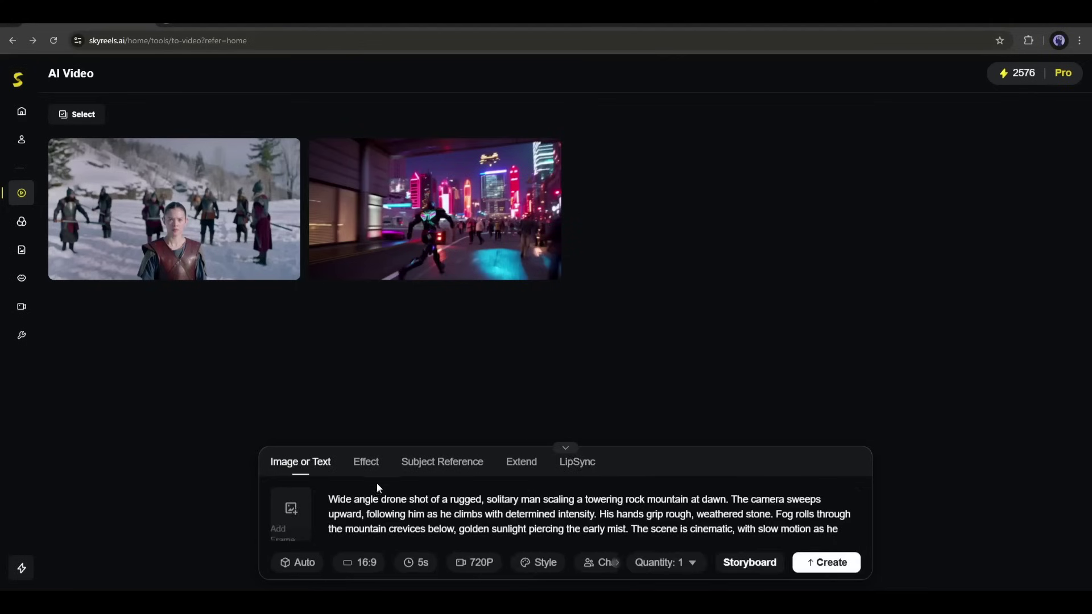
# Set generation mode to Stable, keep 16:9 aspect ratio, and set duration to 30 seconds
pyautogui.scroll(-1, 365, 500)
pyautogui.click(306, 565)
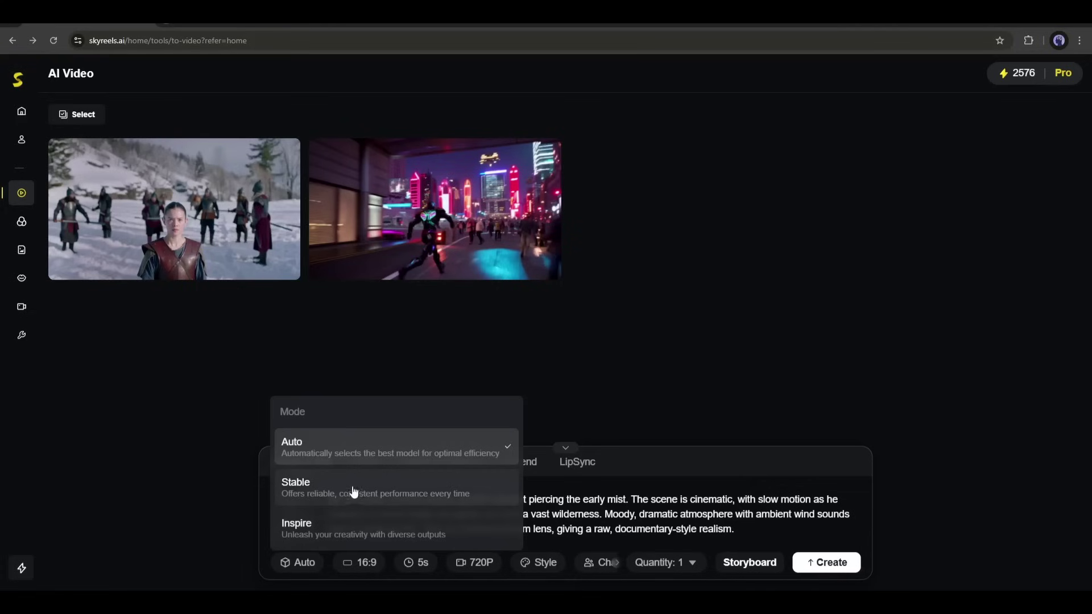
pyautogui.click(306, 500)
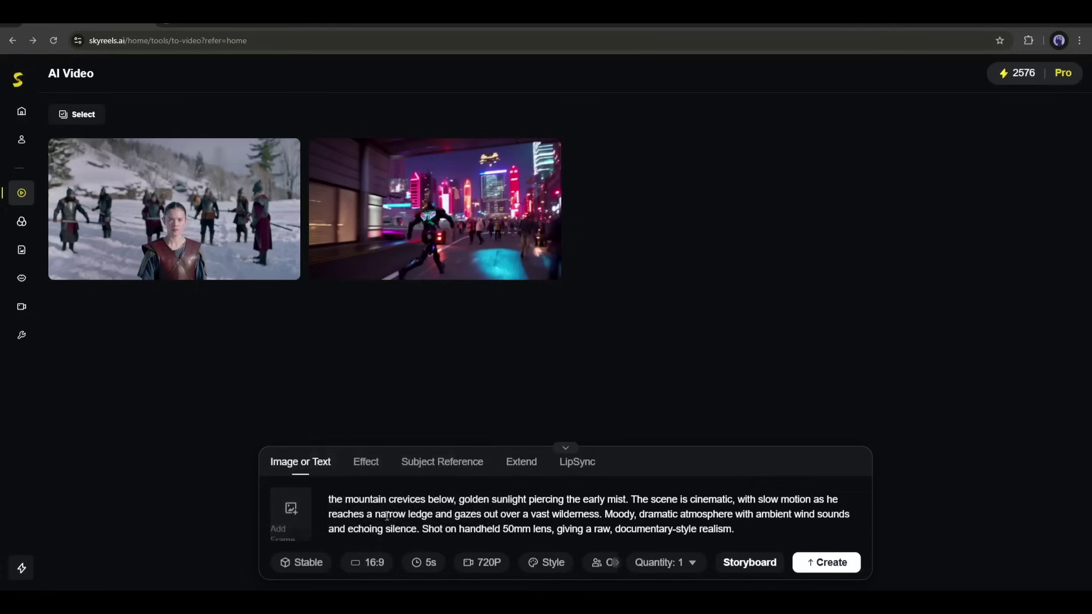
pyautogui.click(367, 564)
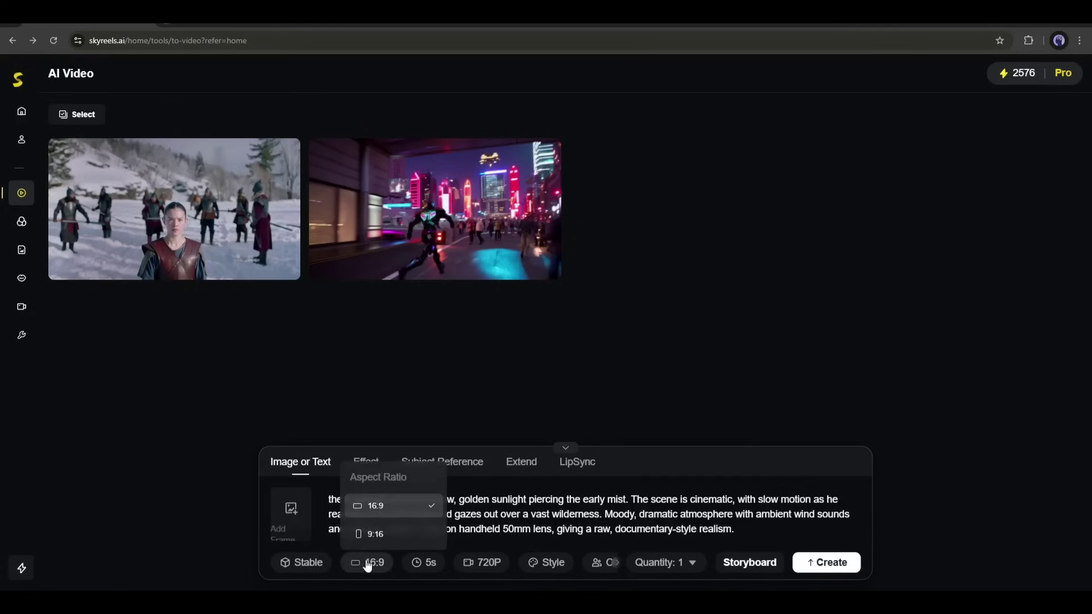
pyautogui.click(391, 504)
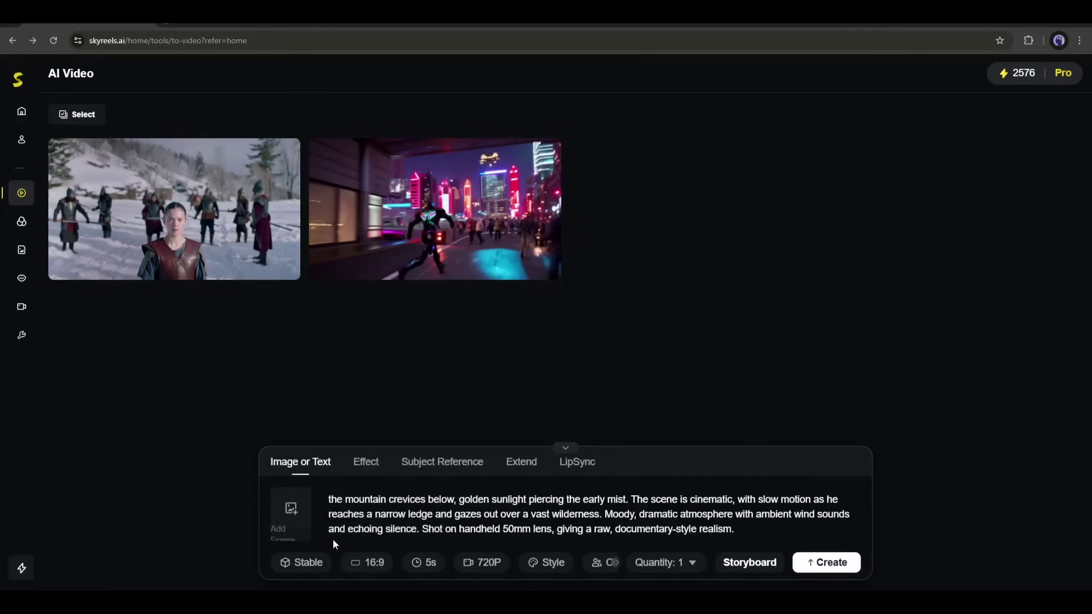
pyautogui.click(425, 562)
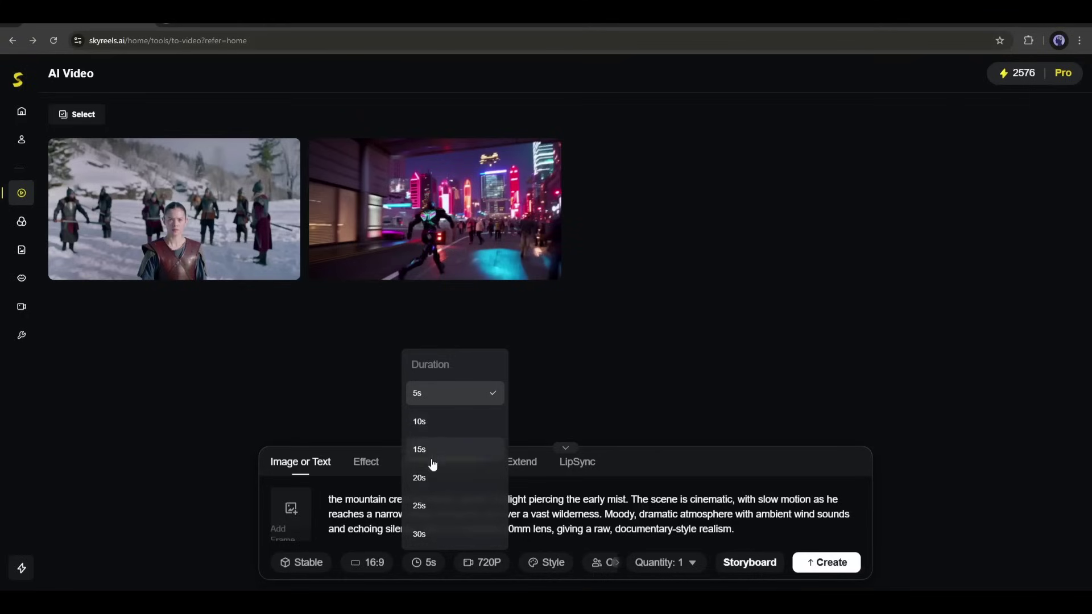
pyautogui.click(447, 538)
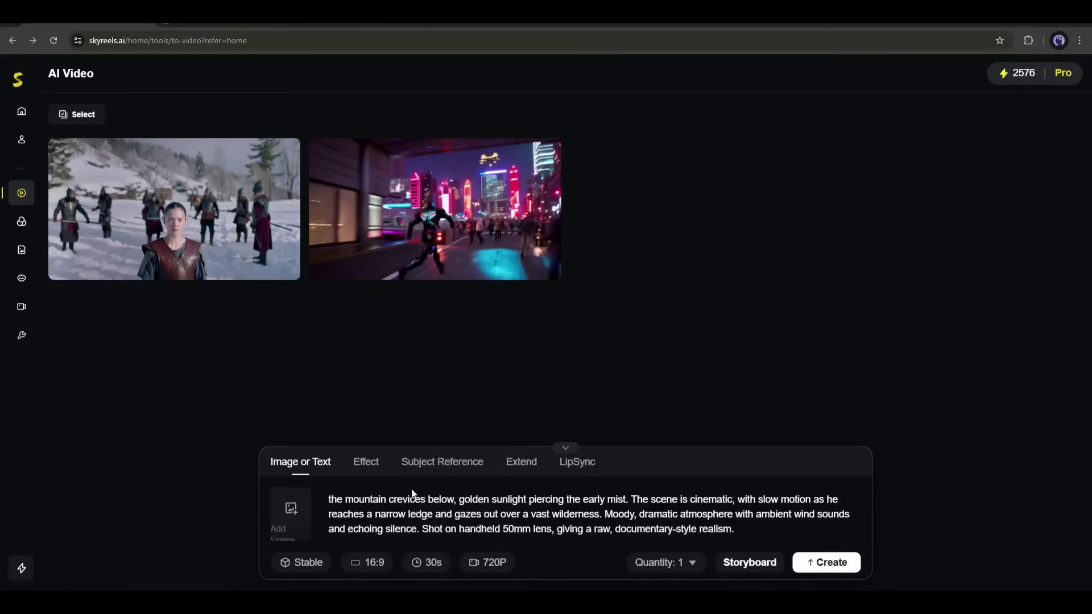
# Set resolution to 720P, after briefly trying 4K, and keep one video per creation
pyautogui.click(506, 566)
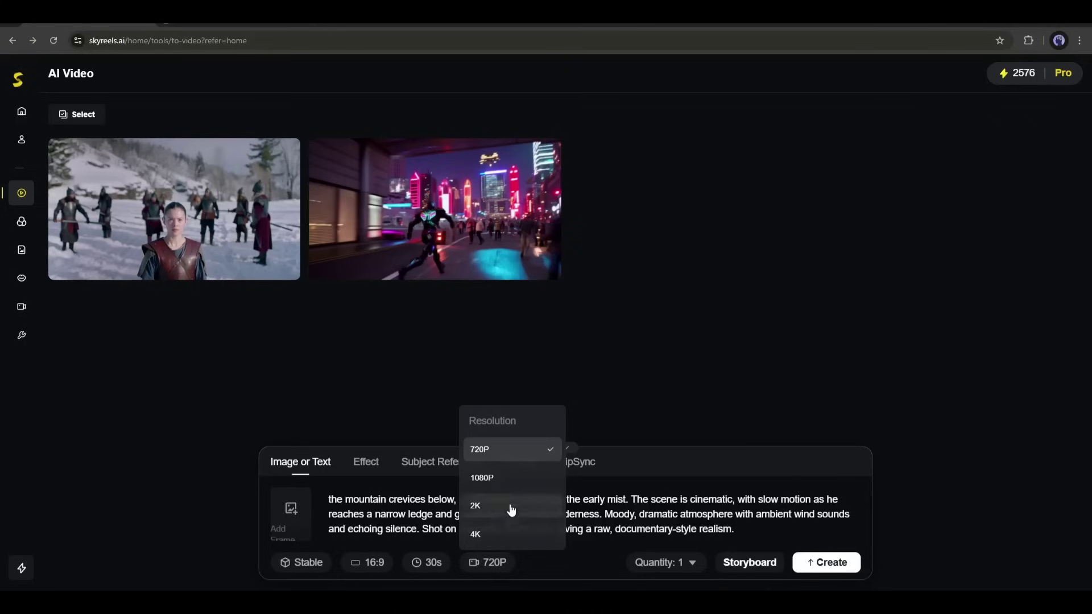
pyautogui.click(493, 540)
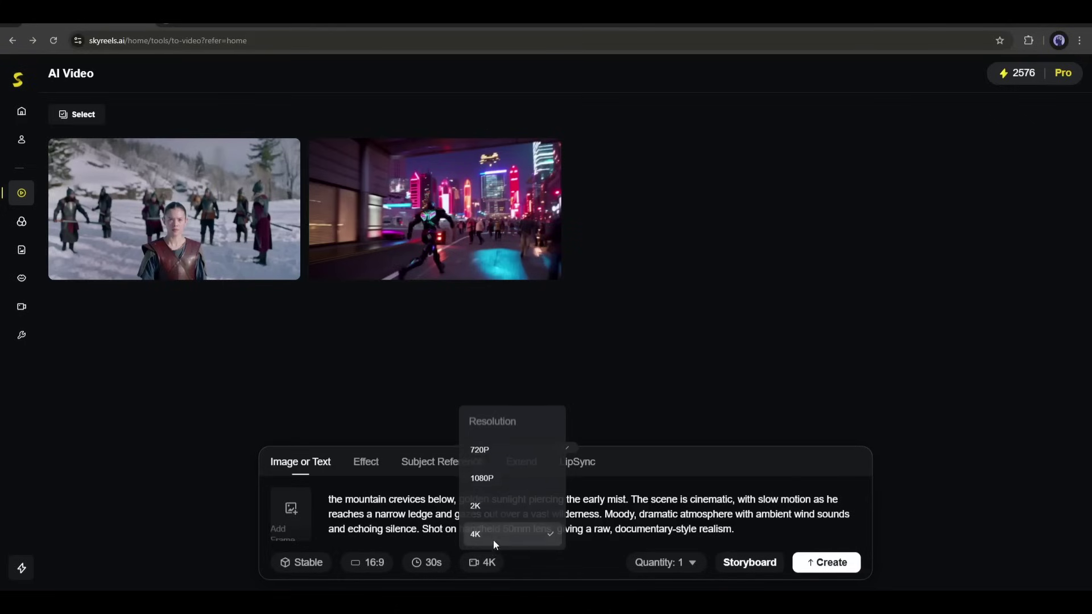
pyautogui.click(488, 568)
pyautogui.click(512, 451)
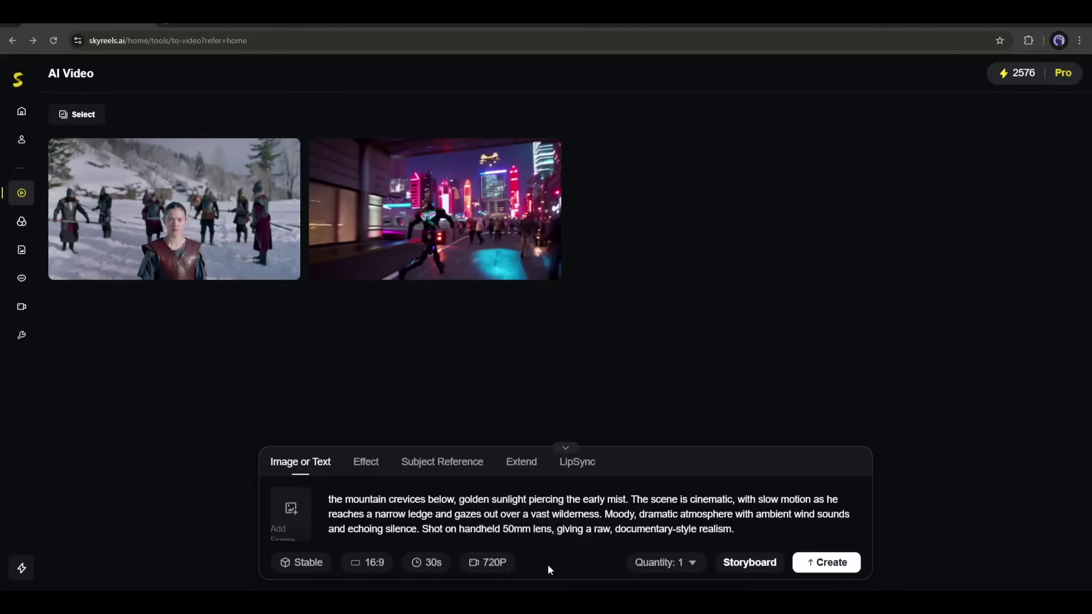
pyautogui.click(657, 566)
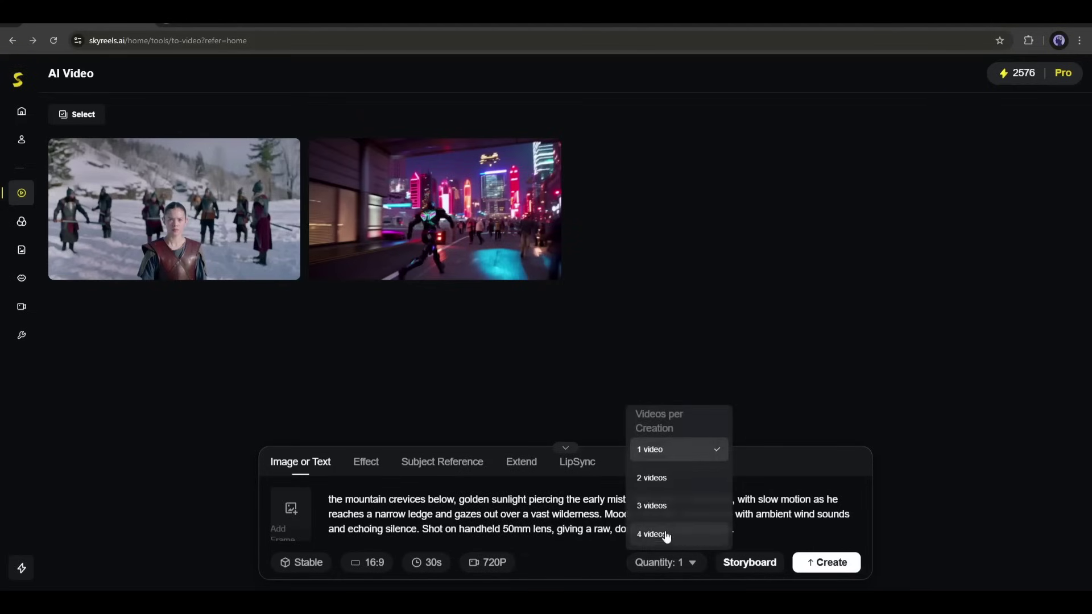
pyautogui.click(684, 563)
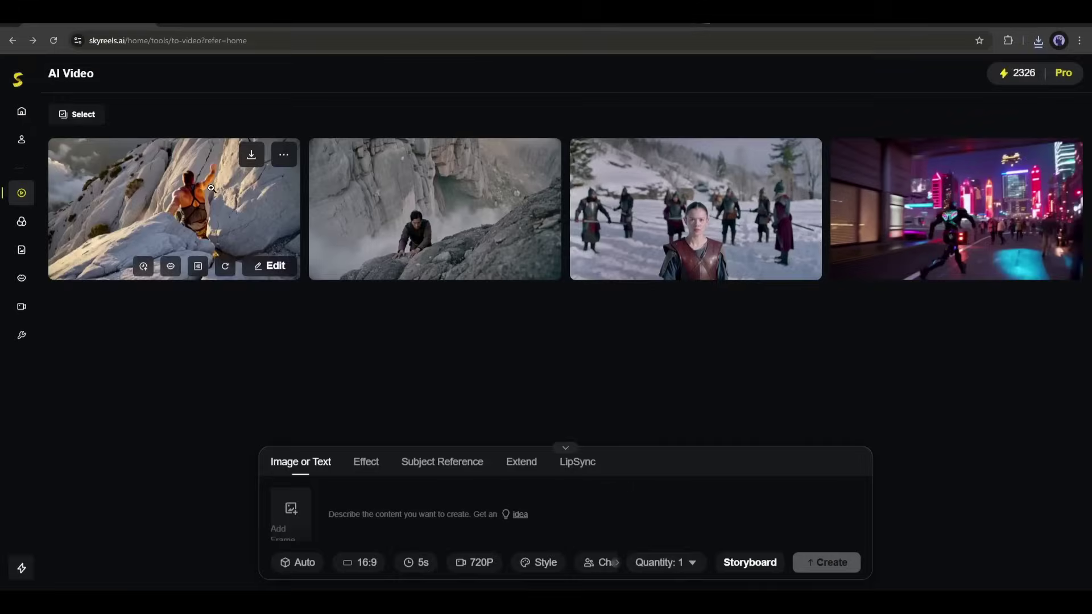
# Open the first climbing clip, download it, and send it to the Storyboard editor via Edit
pyautogui.click(207, 194)
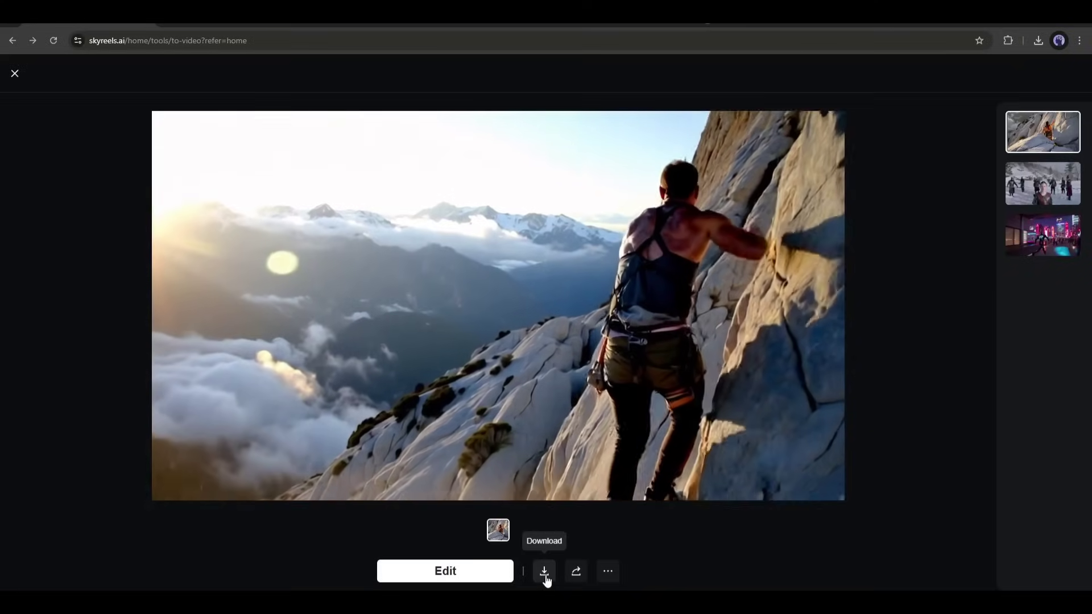
pyautogui.click(545, 574)
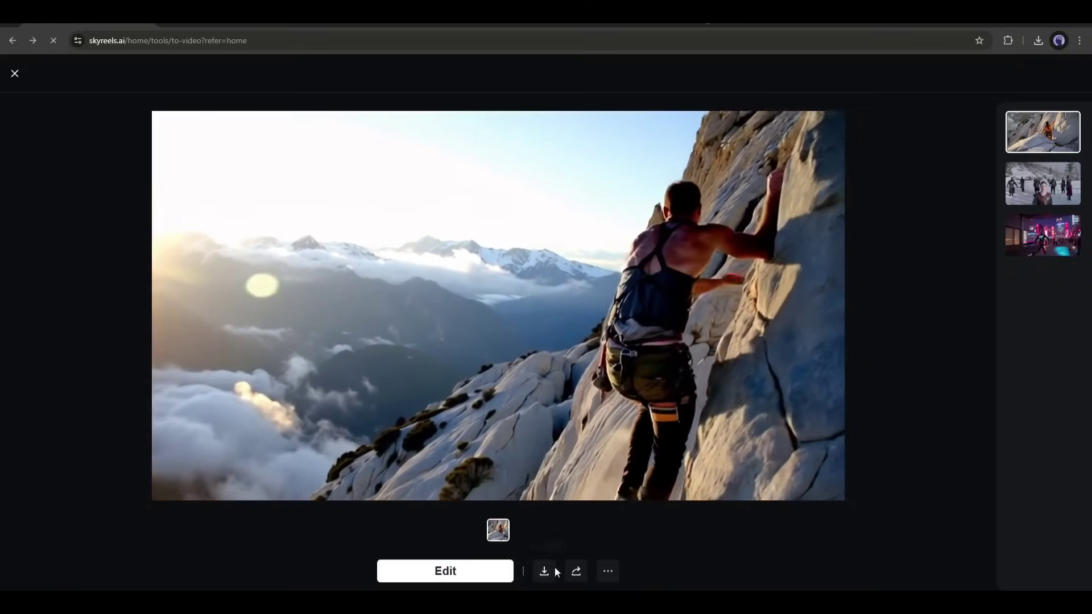
pyautogui.click(606, 574)
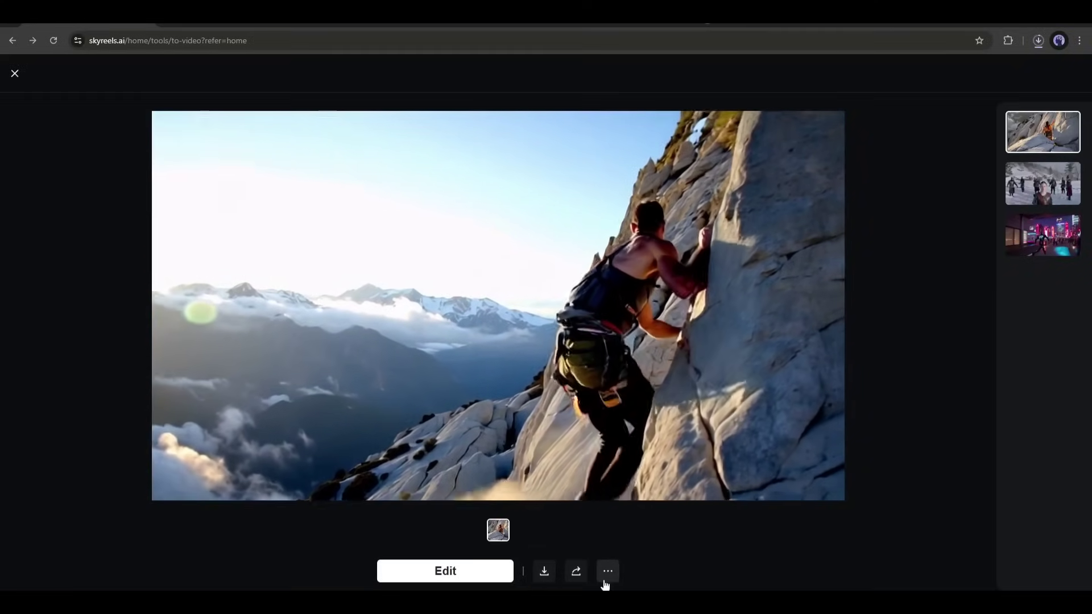
pyautogui.click(455, 574)
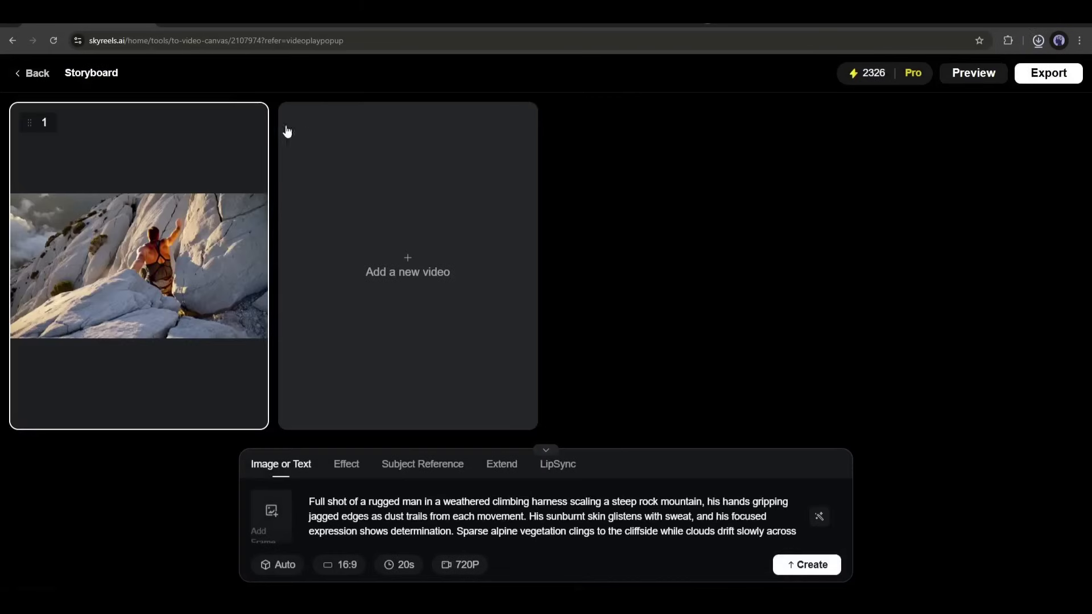
# Add shot 2 with an expanded prompt of the climber slipping and falling, 10s long, and generate it
pyautogui.click(405, 272)
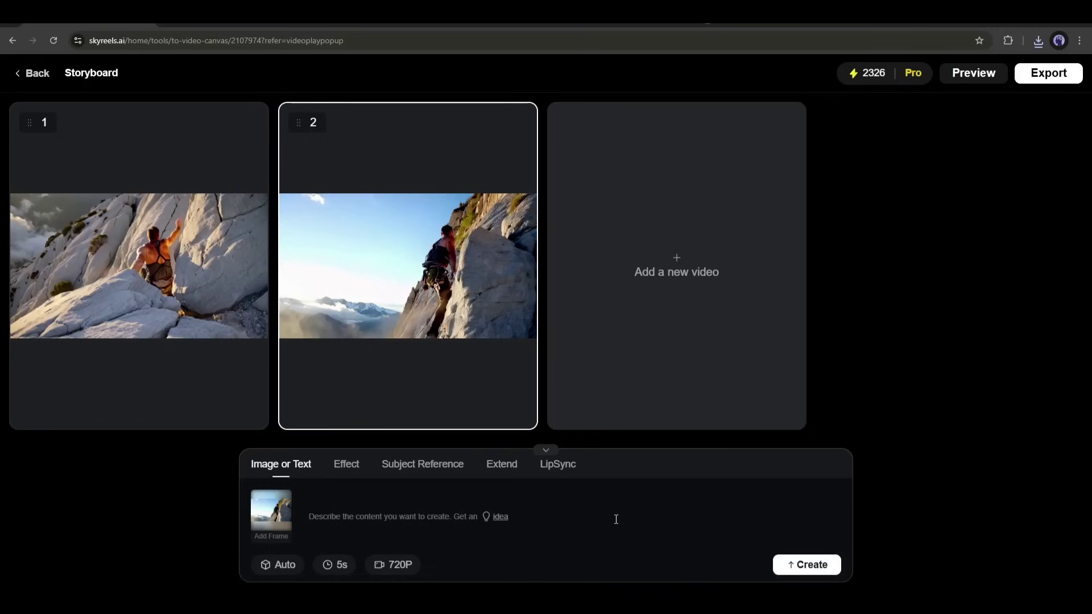
pyautogui.click(415, 515)
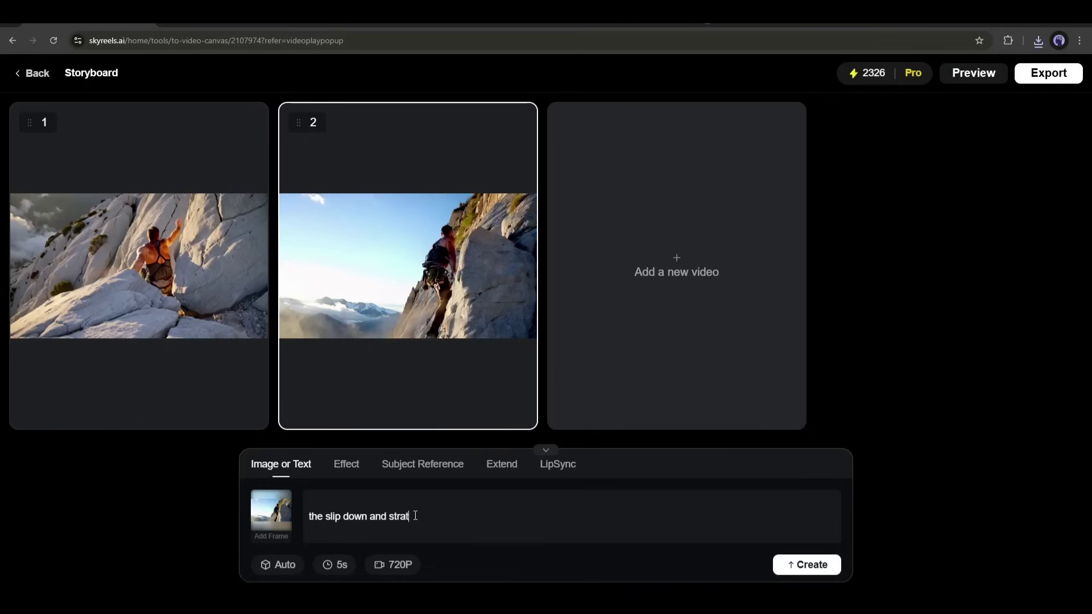
pyautogui.hotkey('ctrl', 'a')
pyautogui.hotkey('ctrl', 'v')
pyautogui.scroll(-3, 611, 521)
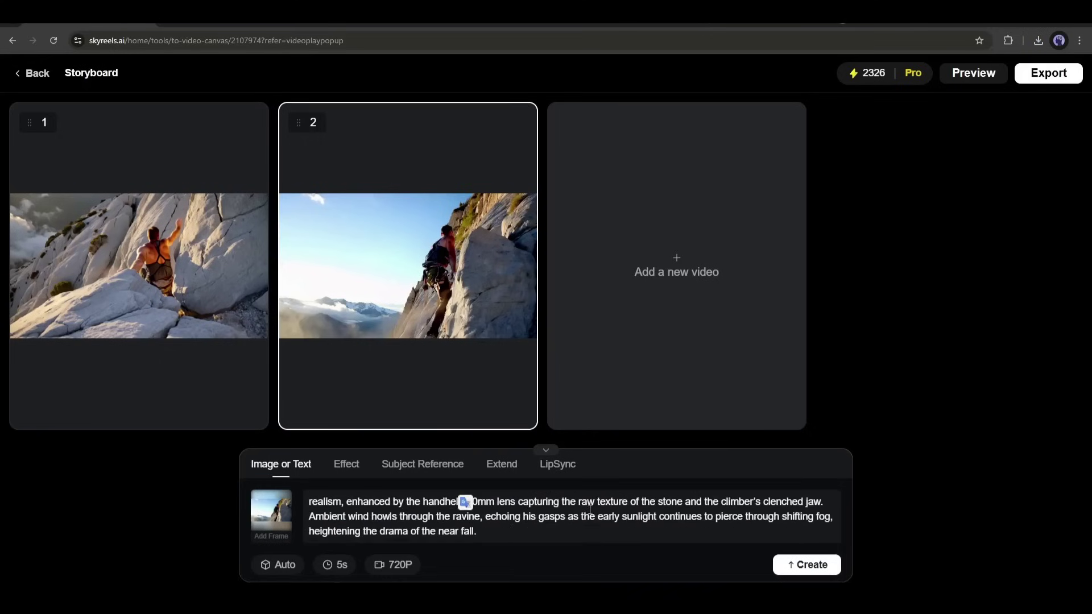
pyautogui.scroll(3, 540, 529)
pyautogui.click(336, 565)
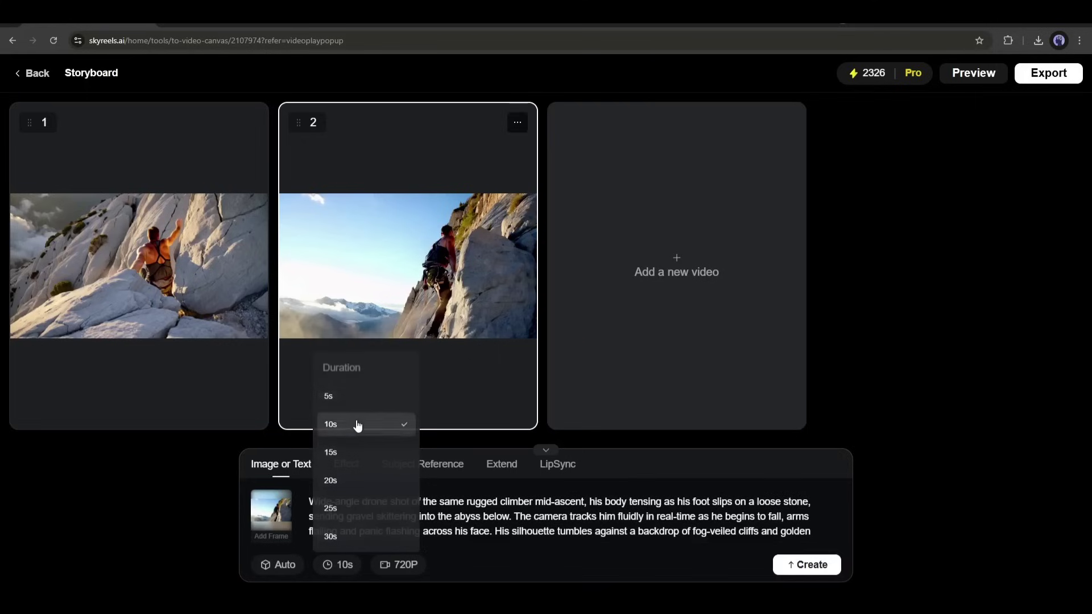
pyautogui.click(363, 424)
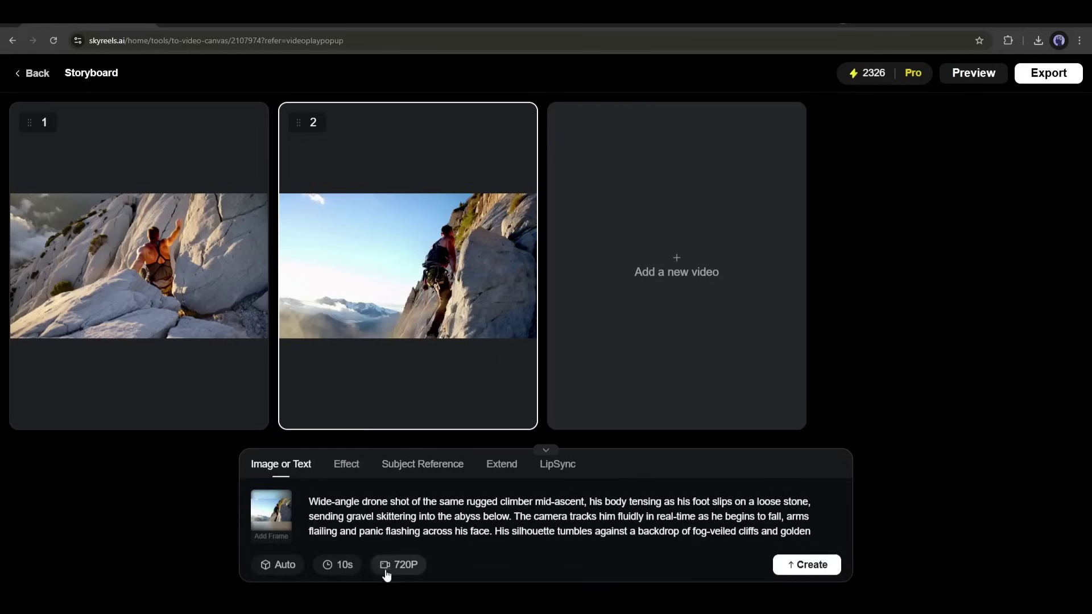
pyautogui.click(801, 568)
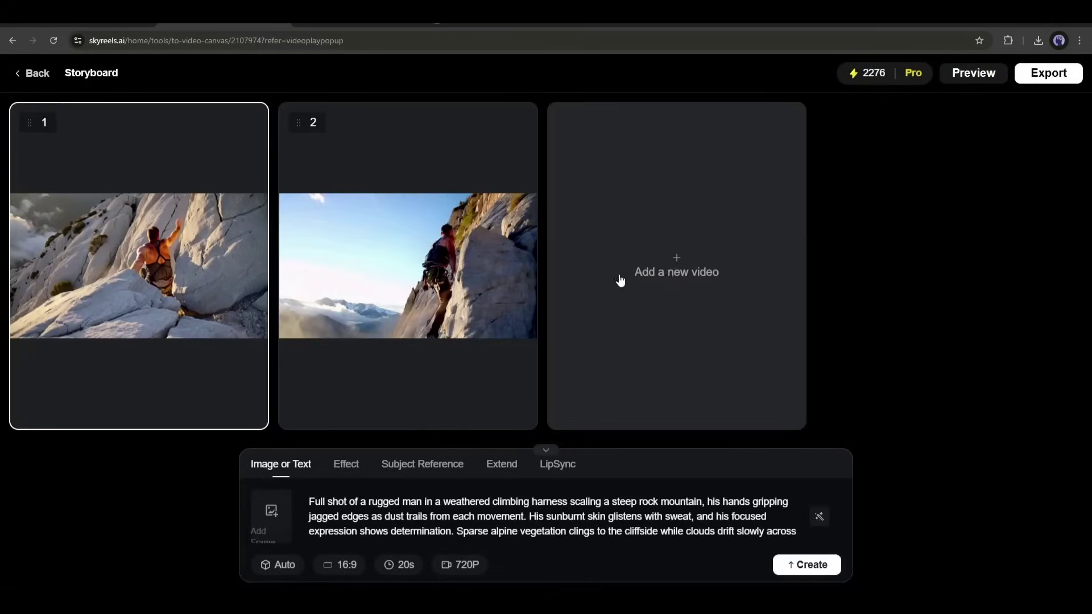
# Add shots 3 and 4, delete shot 3, then exit the storyboard choosing Discard edits
pyautogui.click(673, 268)
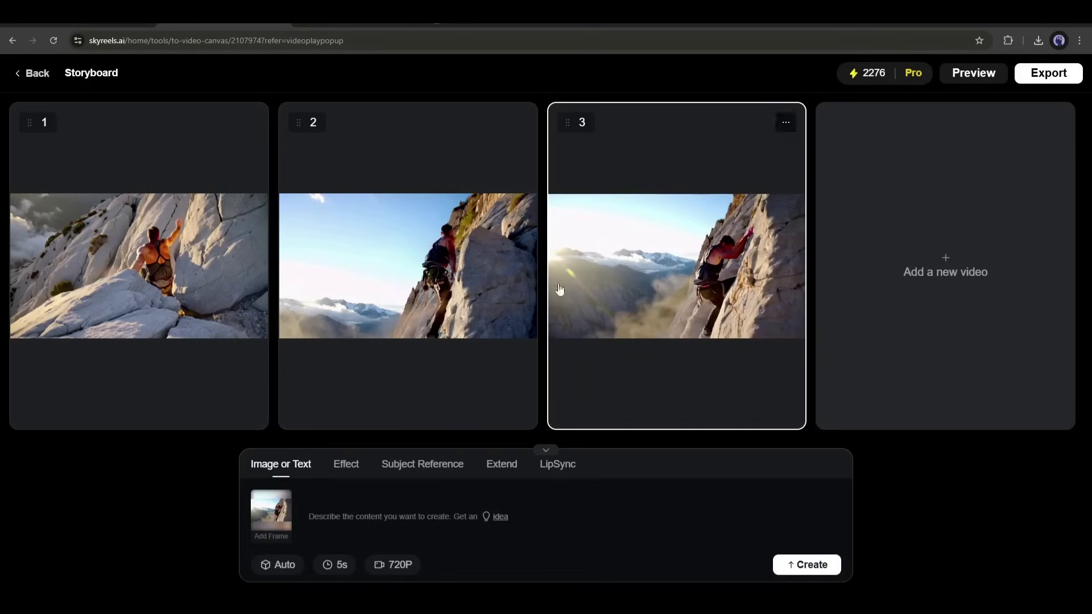
pyautogui.click(983, 259)
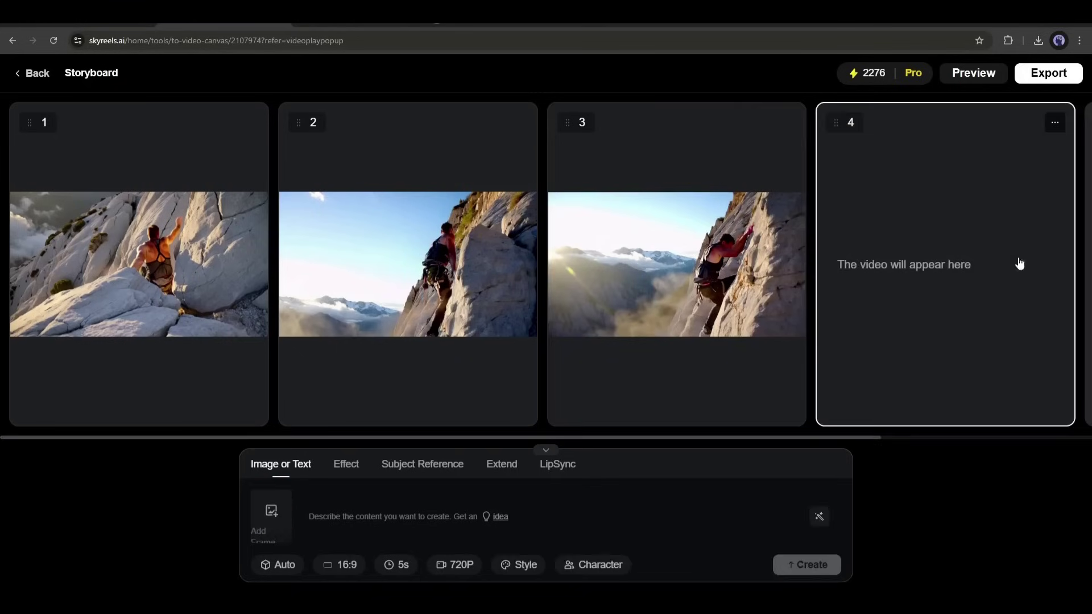
pyautogui.click(787, 124)
pyautogui.click(804, 148)
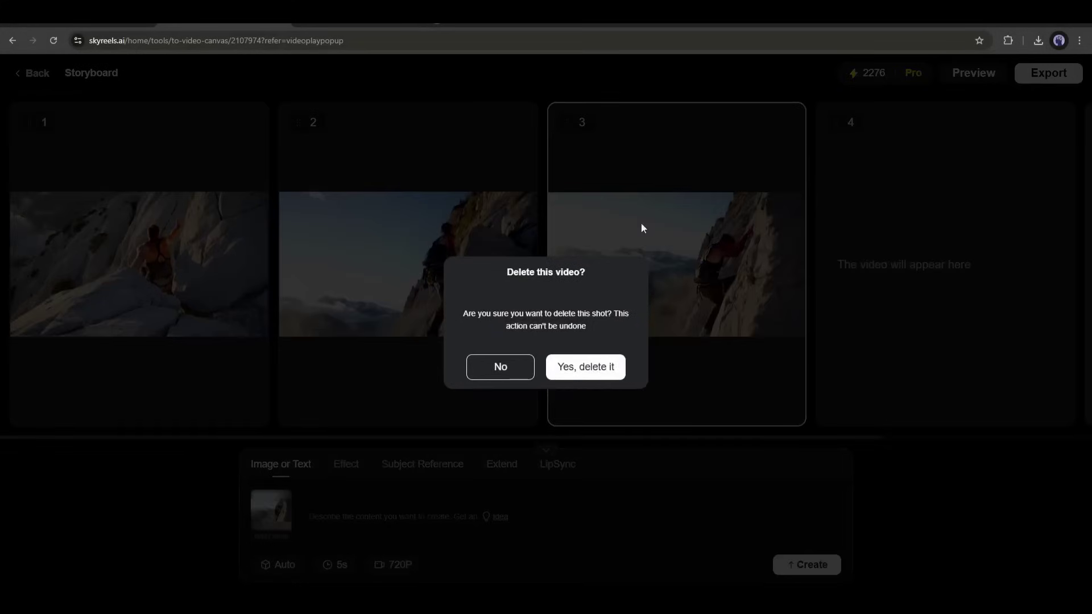
pyautogui.click(586, 366)
pyautogui.click(35, 73)
pyautogui.click(556, 349)
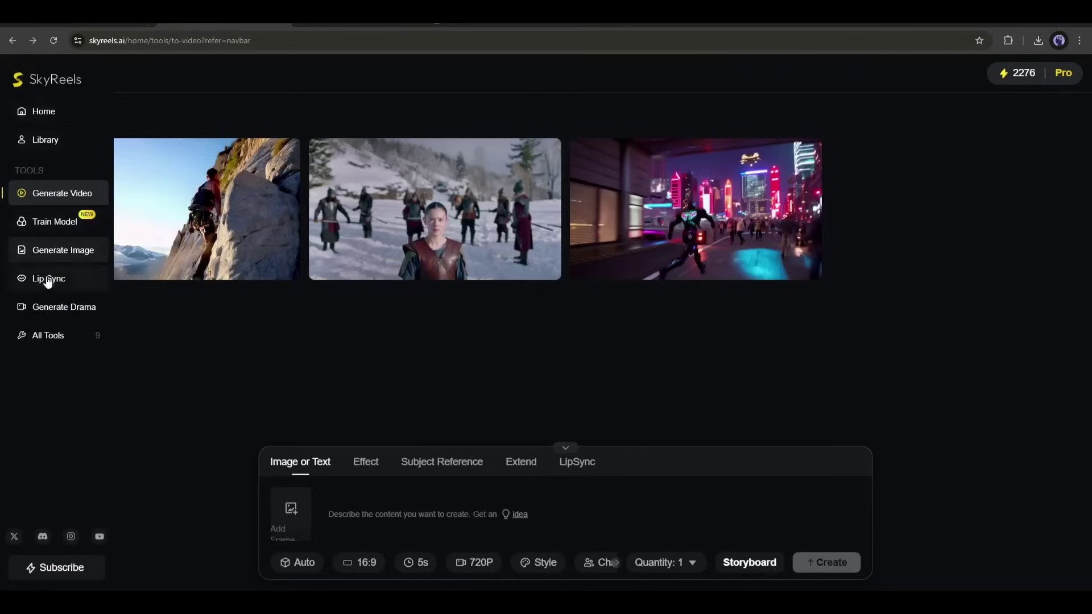
# Filter All Tools by script, image and audio categories, then open Novel to Script
pyautogui.click(40, 337)
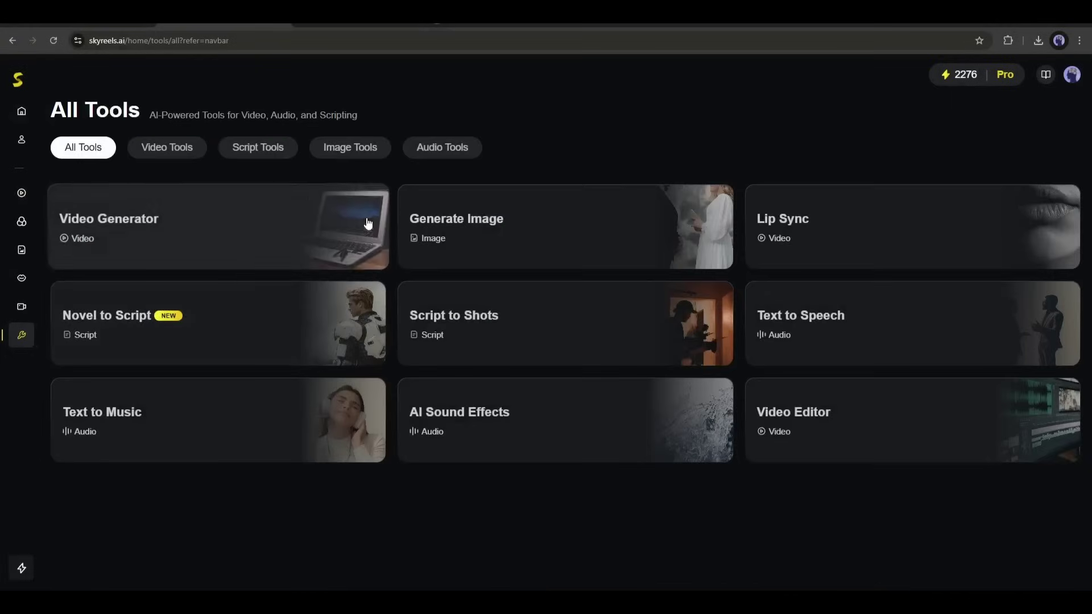
pyautogui.click(258, 149)
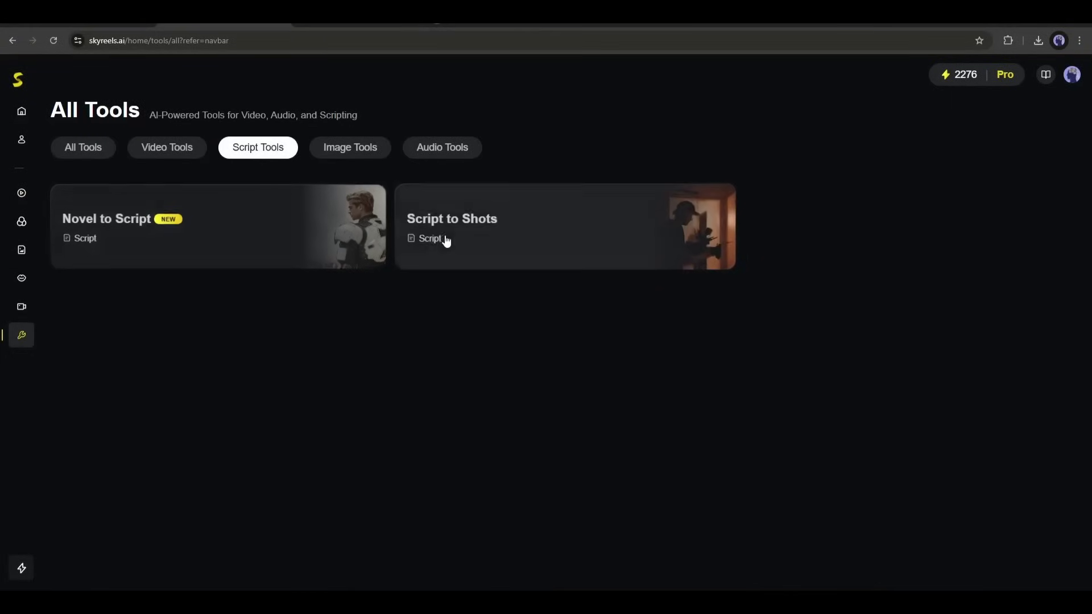
pyautogui.click(350, 149)
pyautogui.click(429, 159)
pyautogui.click(83, 147)
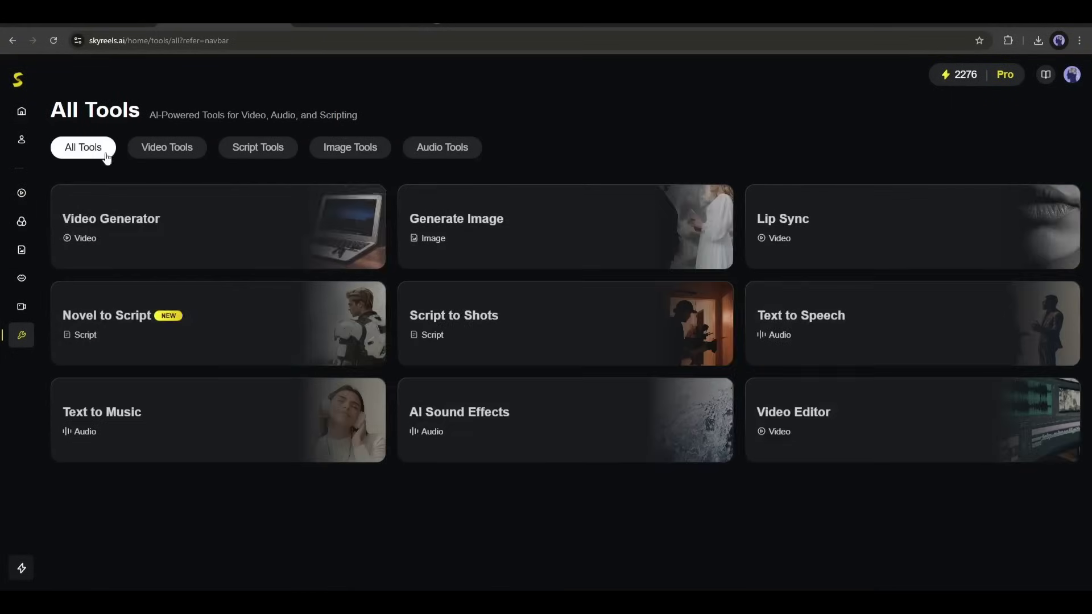
pyautogui.click(245, 336)
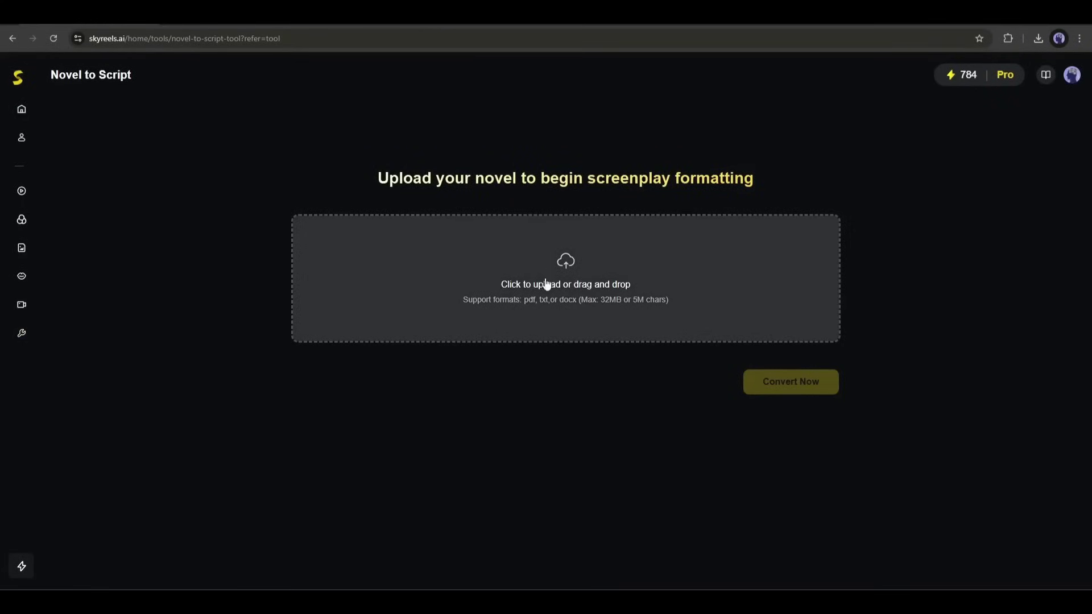
# Upload The Da Vinci Code.pdf from Downloads and convert it into a script
pyautogui.click(572, 286)
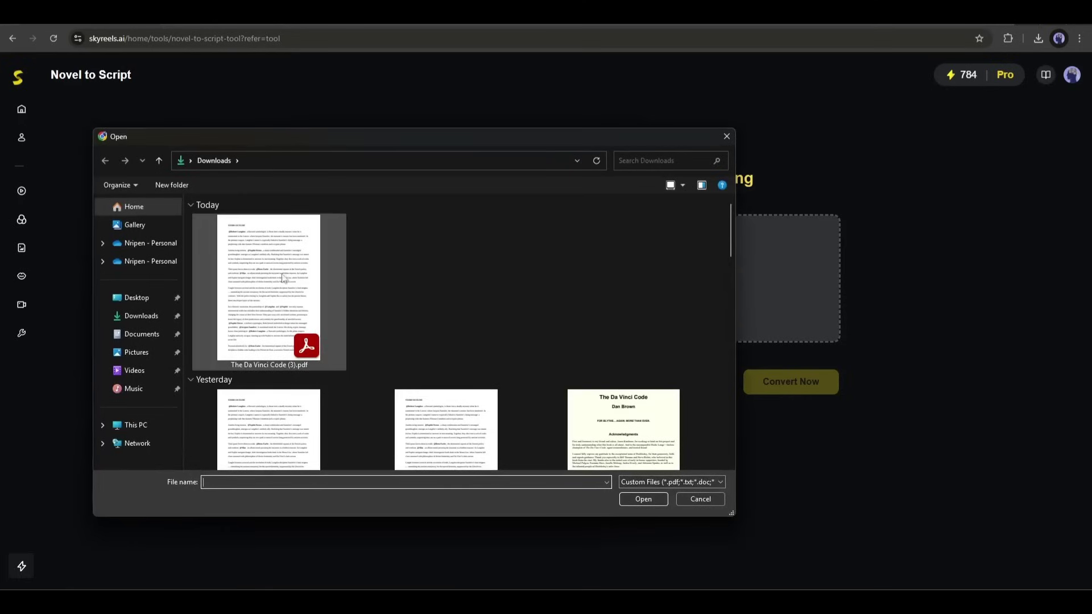
pyautogui.doubleClick(294, 300)
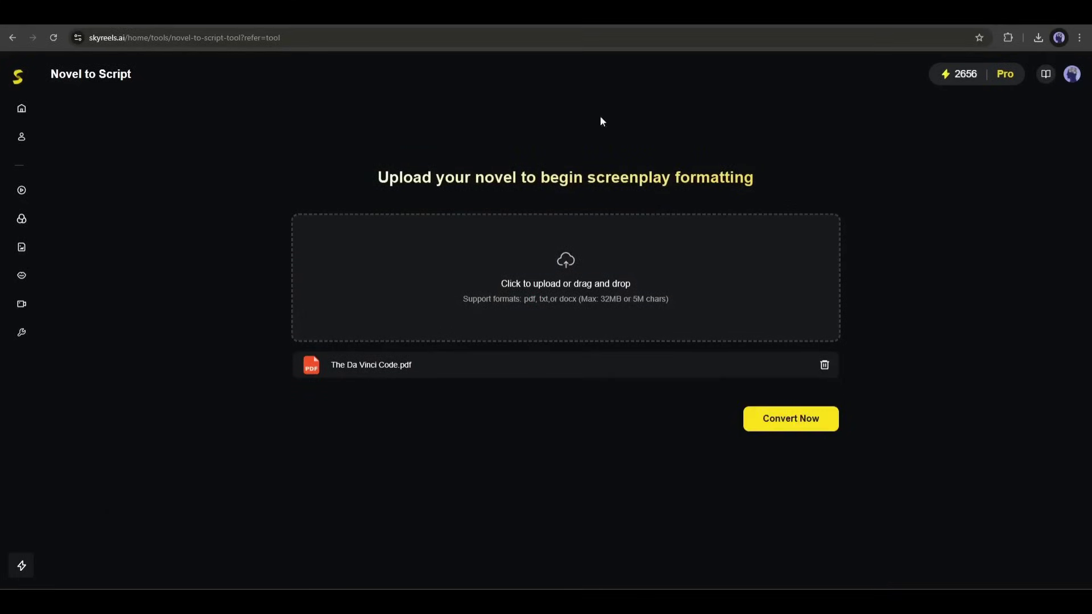
pyautogui.click(791, 418)
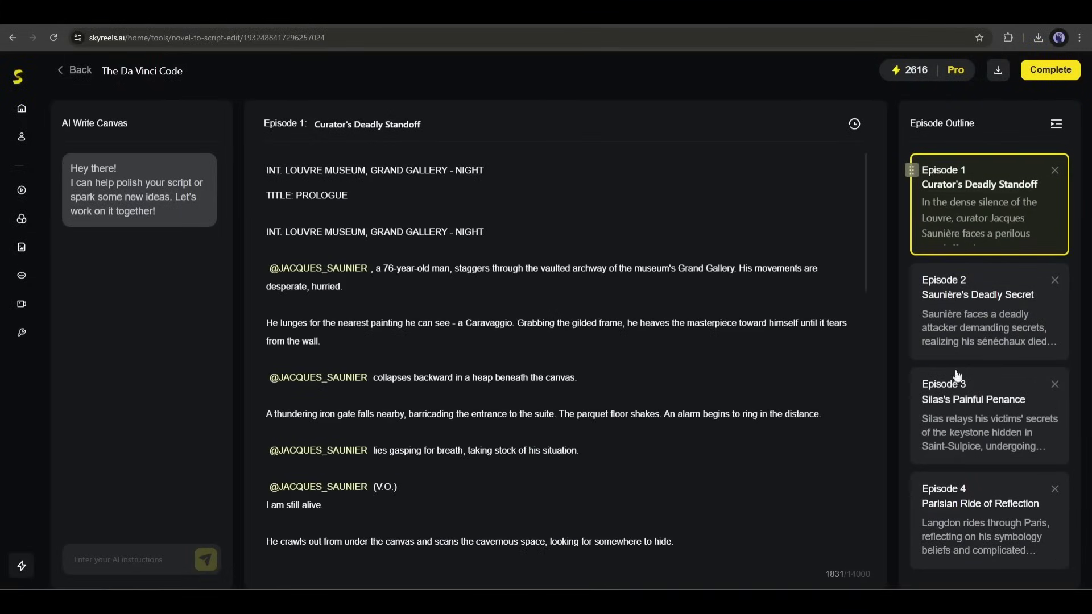
# Glance at Episode 2, complete the script, and start a new AI Drama project
pyautogui.click(1040, 336)
pyautogui.click(1058, 70)
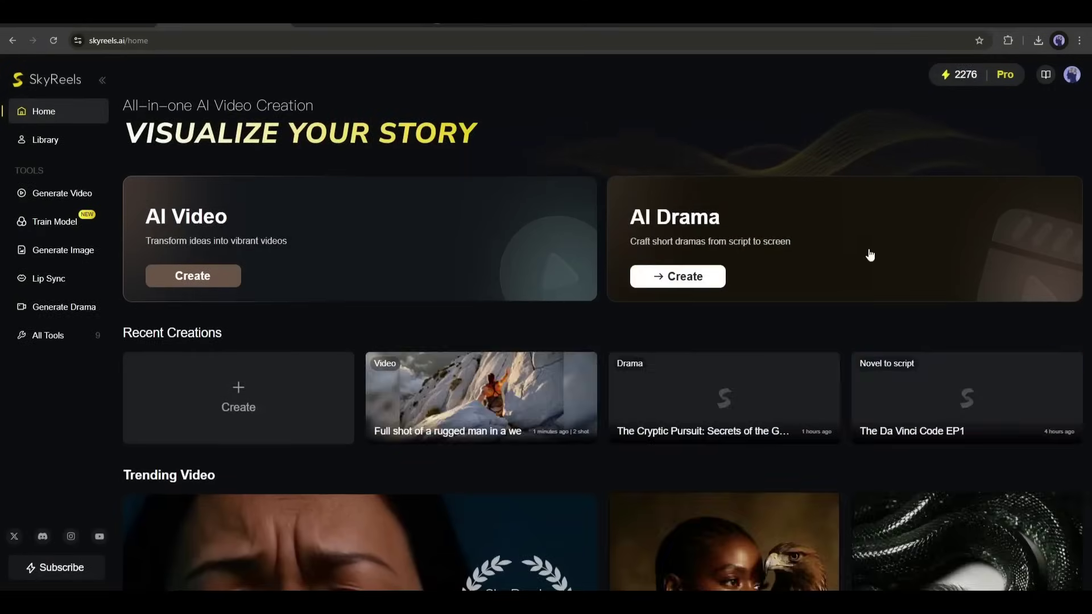
pyautogui.click(677, 274)
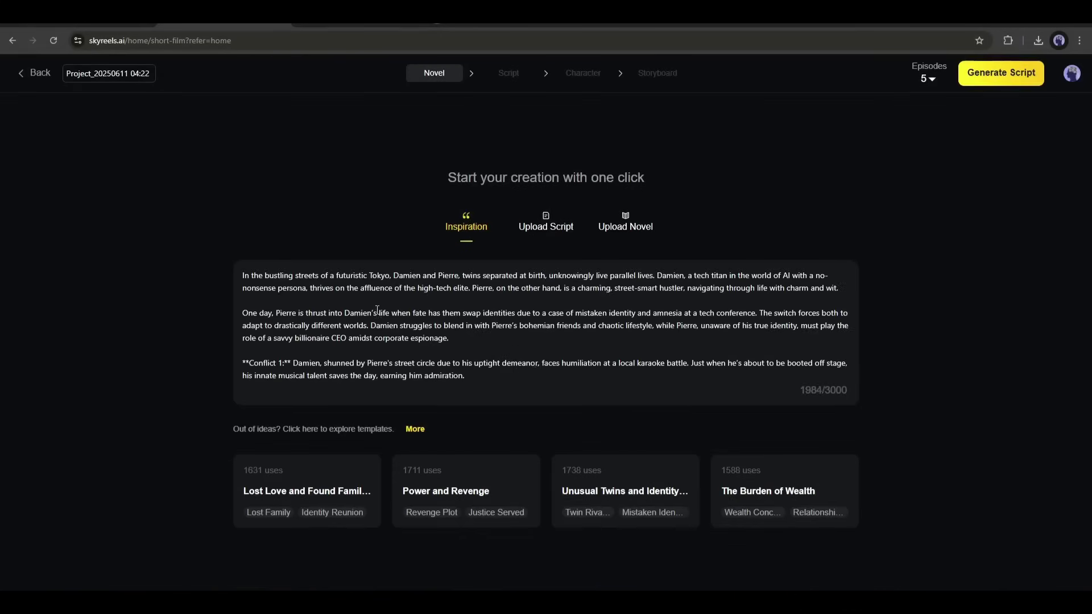
pyautogui.scroll(-5, 377, 318)
pyautogui.scroll(5, 419, 275)
# Copy the Episode 1 script text from the PDF and paste it into the story box
pyautogui.click(539, 229)
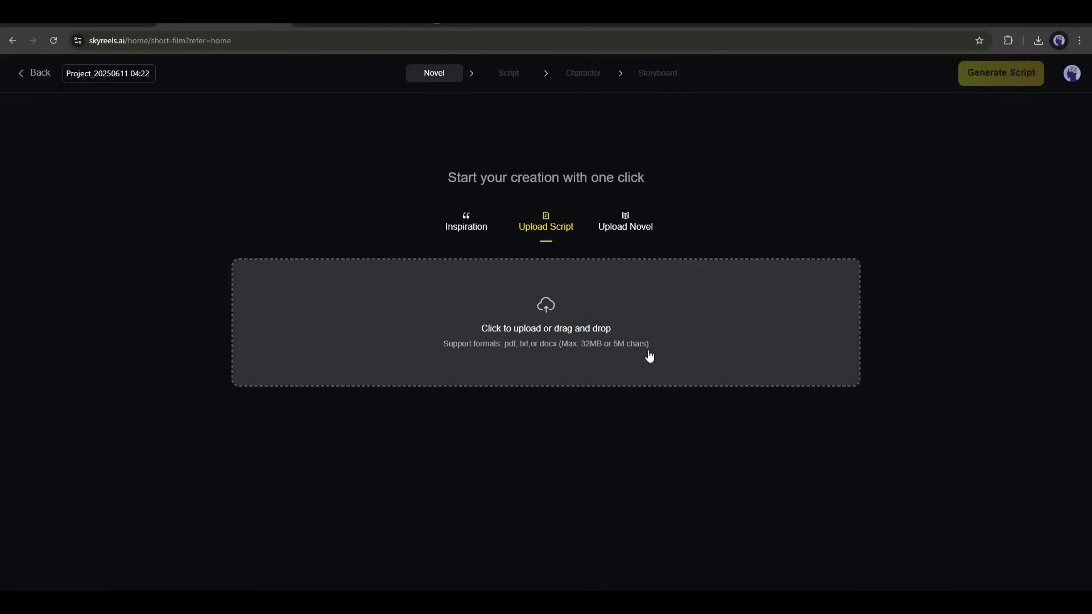
pyautogui.click(633, 223)
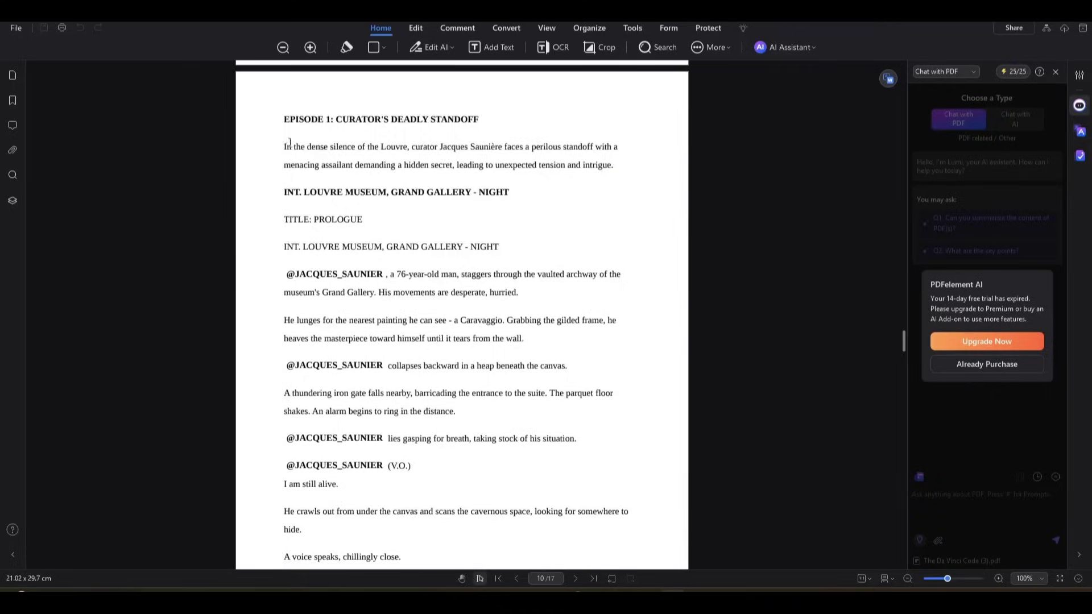
pyautogui.moveTo(286, 117); pyautogui.dragTo(515, 328)
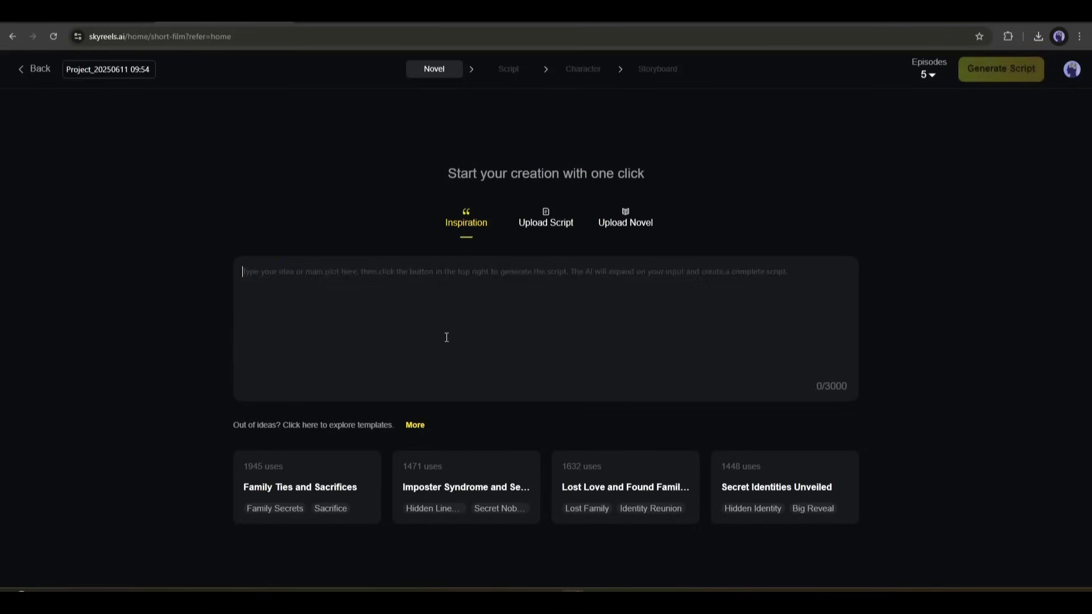
pyautogui.click(446, 337)
pyautogui.hotkey('ctrl', 'v')
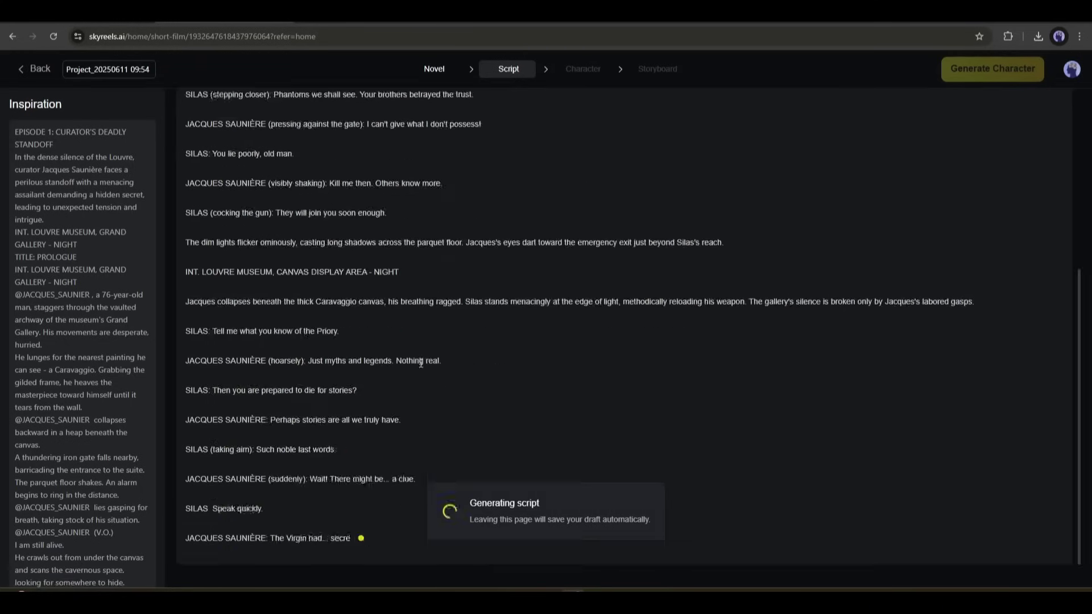
# Preview Episode 2's summary and script from the EP list, then switch back to Episode 1
pyautogui.scroll(-5, 326, 353)
pyautogui.scroll(5, 336, 356)
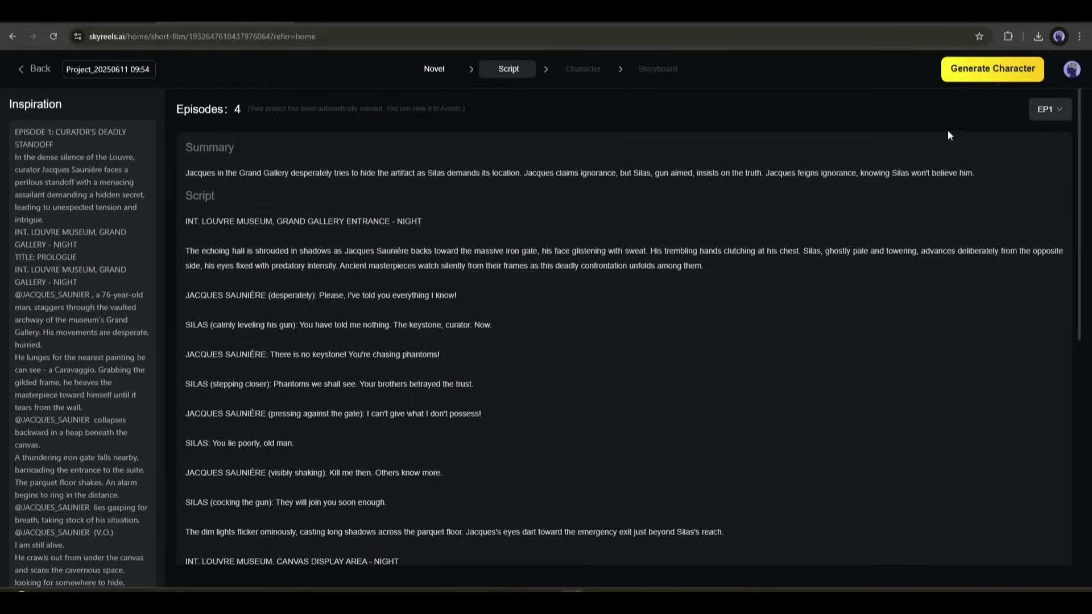
pyautogui.click(1041, 116)
pyautogui.click(1041, 179)
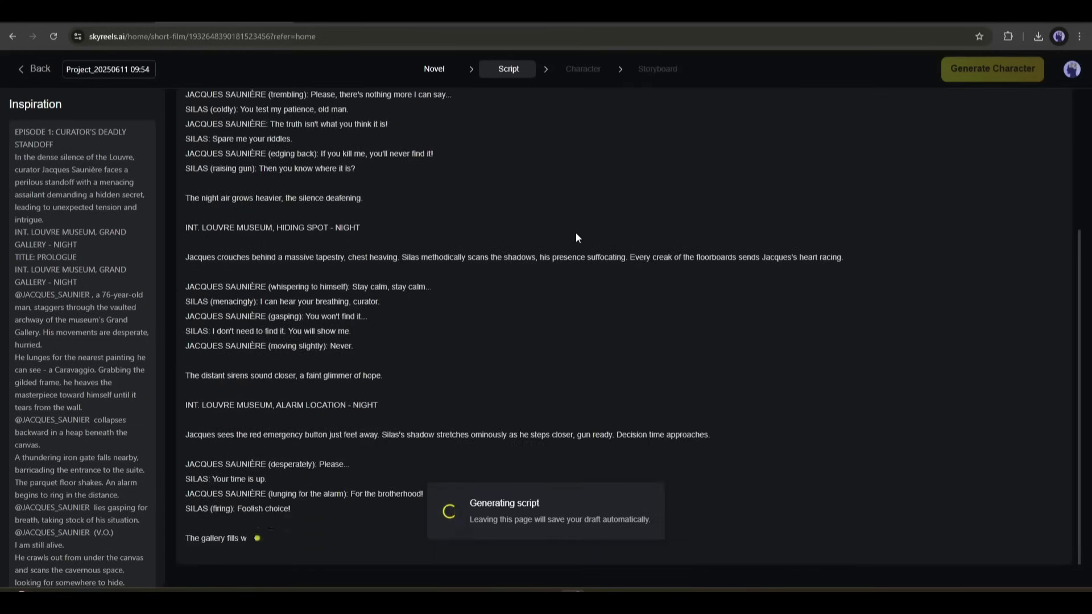
pyautogui.click(1052, 130)
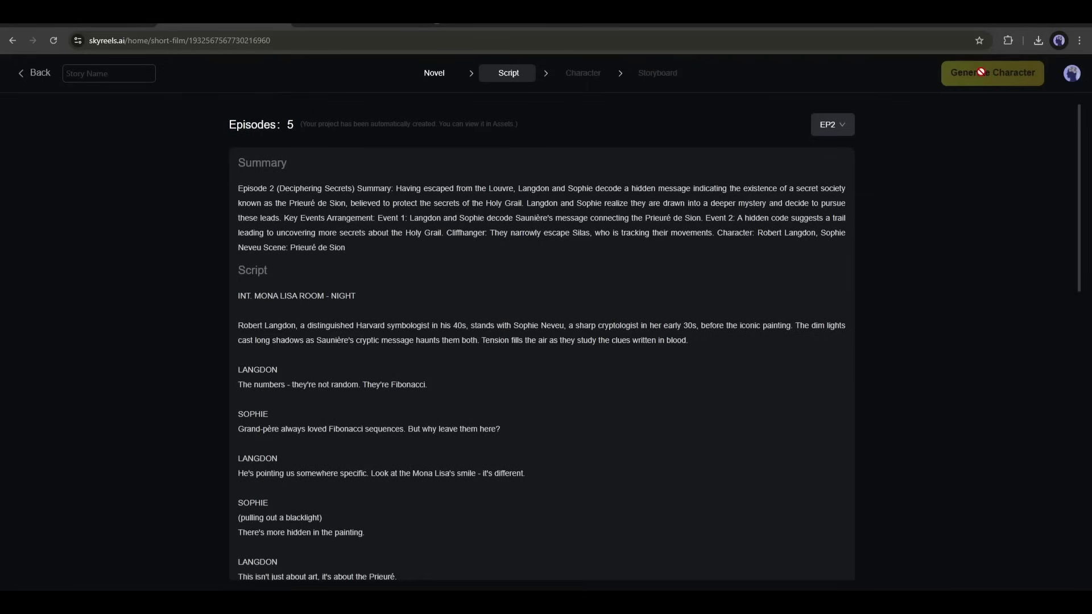
pyautogui.moveTo(843, 126)
pyautogui.click(829, 160)
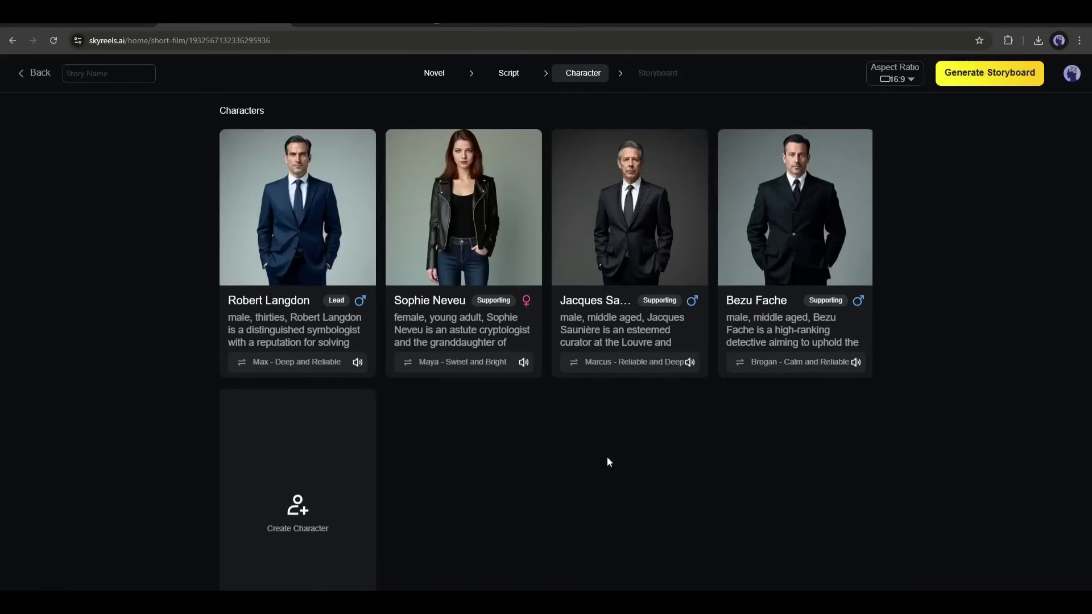
# Review the four generated character cards, then open the Create Character form and cancel it unsaved
pyautogui.moveTo(646, 210)
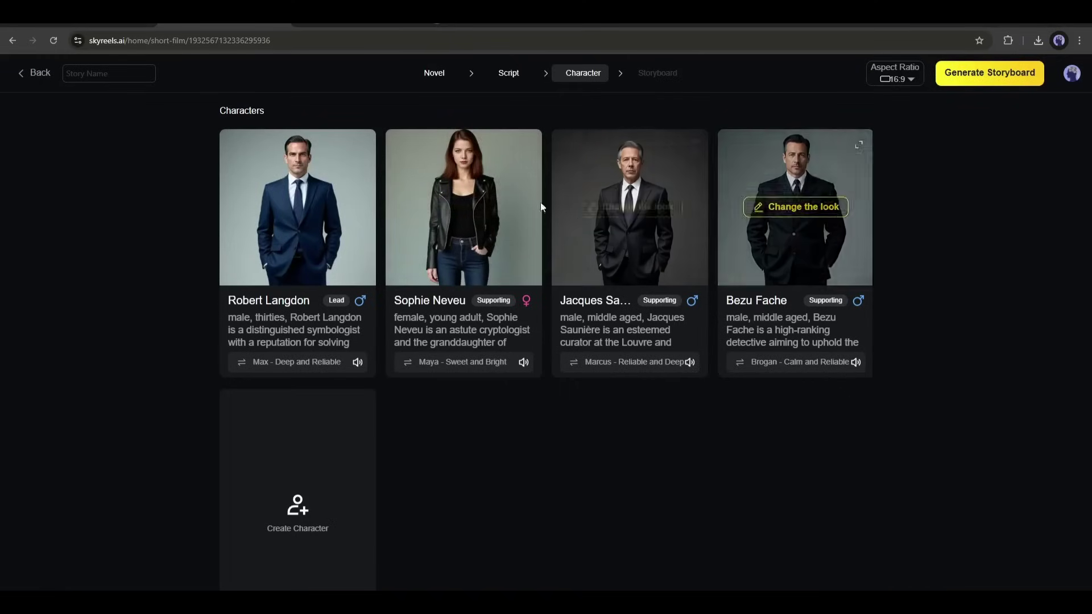
pyautogui.scroll(-4, 363, 258)
pyautogui.scroll(3, 381, 237)
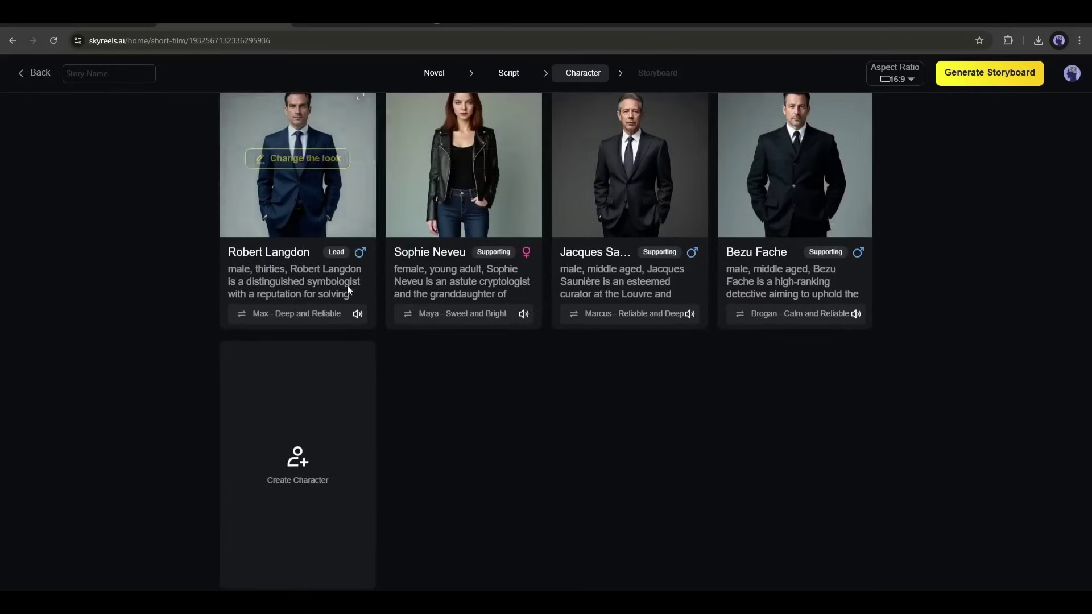
pyautogui.click(315, 455)
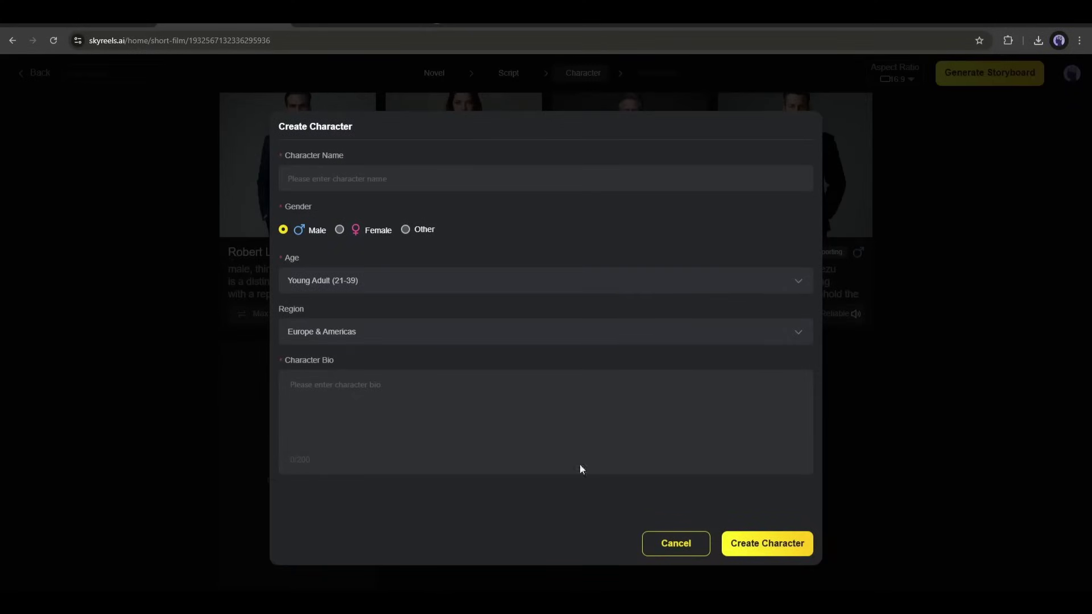
pyautogui.click(653, 545)
pyautogui.scroll(1, 657, 238)
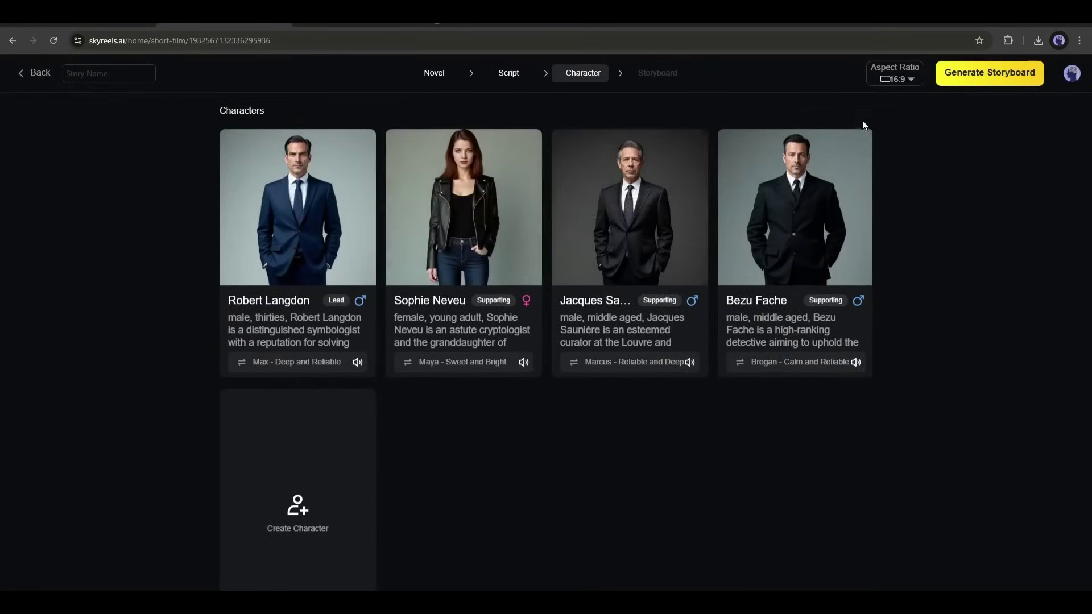
# Check the aspect ratio choices and look through the 17 generated Louvre exhibition hall shots
pyautogui.click(896, 80)
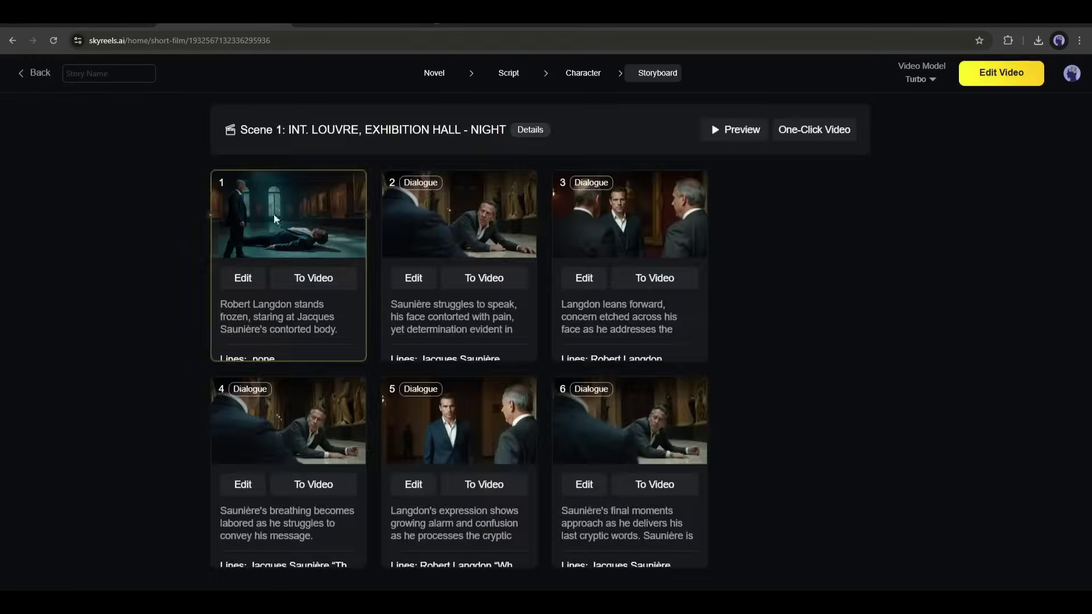
pyautogui.scroll(-12, 239, 225)
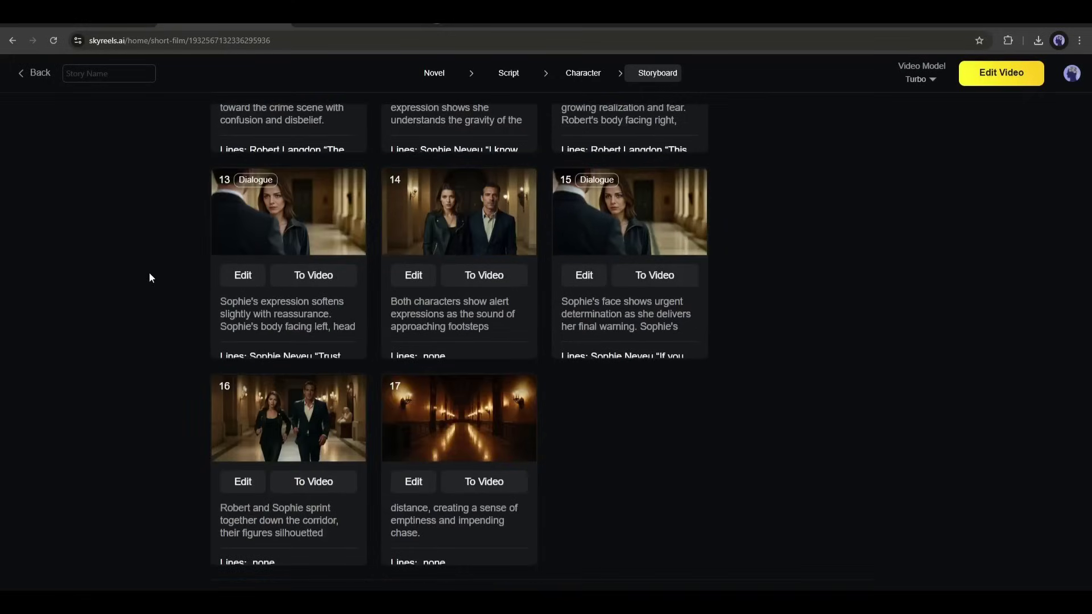
pyautogui.scroll(12, 173, 371)
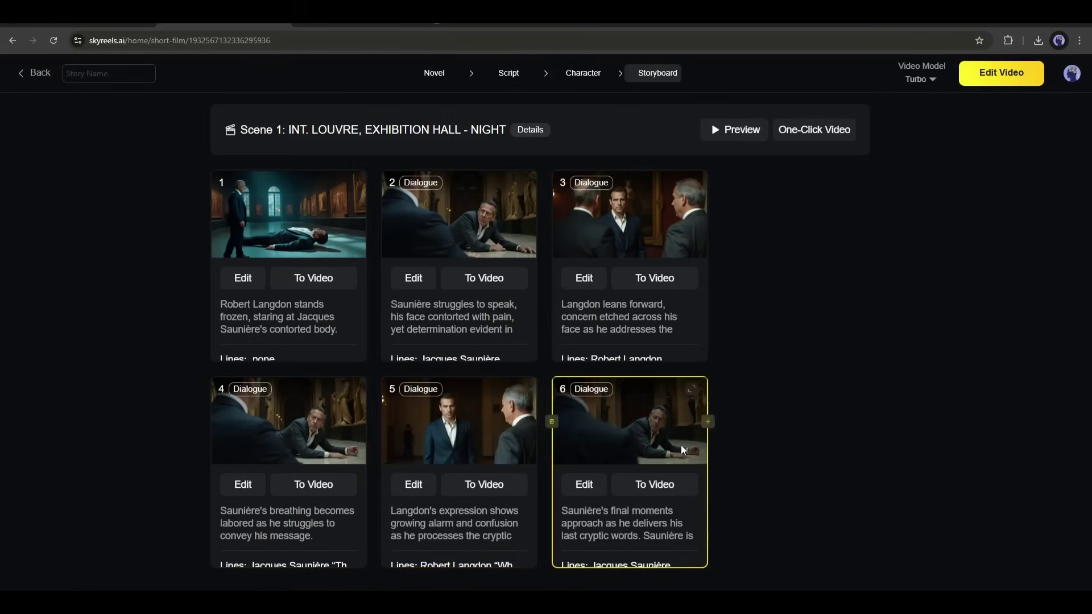
pyautogui.scroll(-10, 681, 445)
pyautogui.scroll(10, 480, 452)
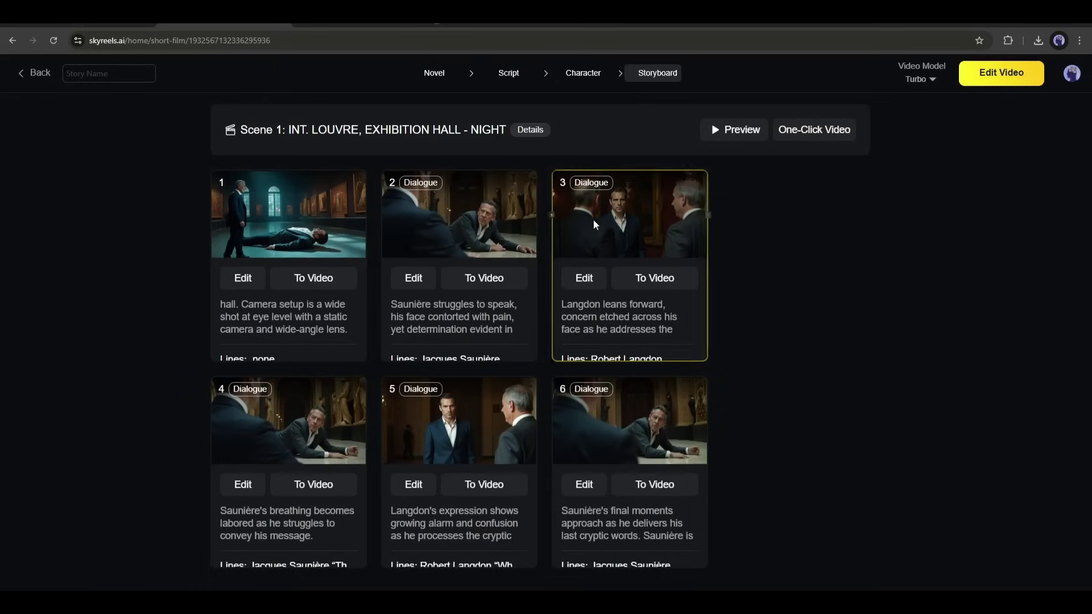
# Give Shot 1 a two-character pose reference and check its shot framing options
pyautogui.click(243, 278)
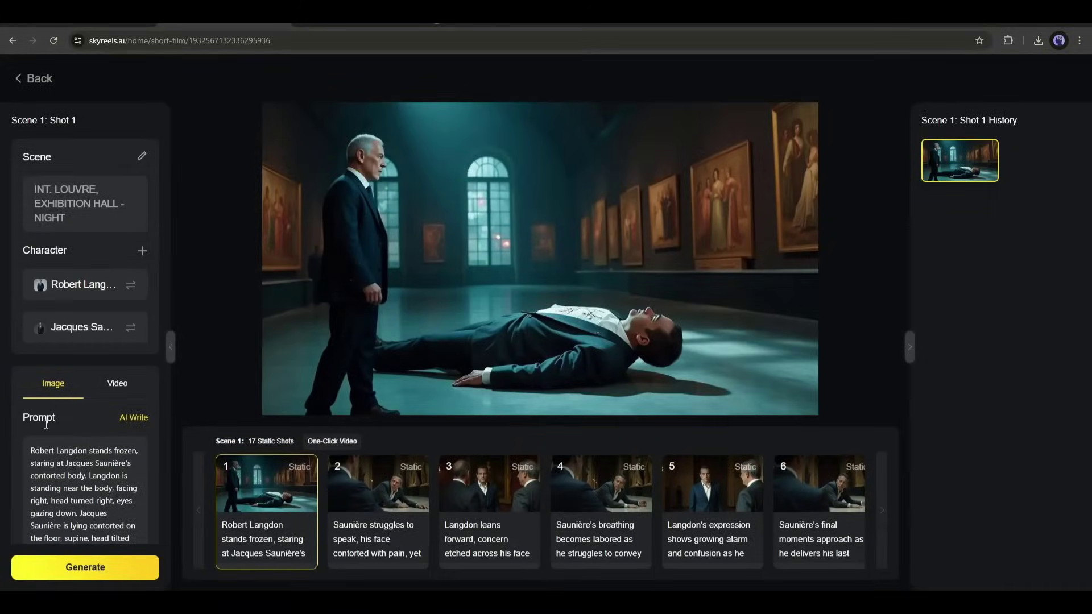
pyautogui.scroll(-4, 62, 444)
pyautogui.click(143, 389)
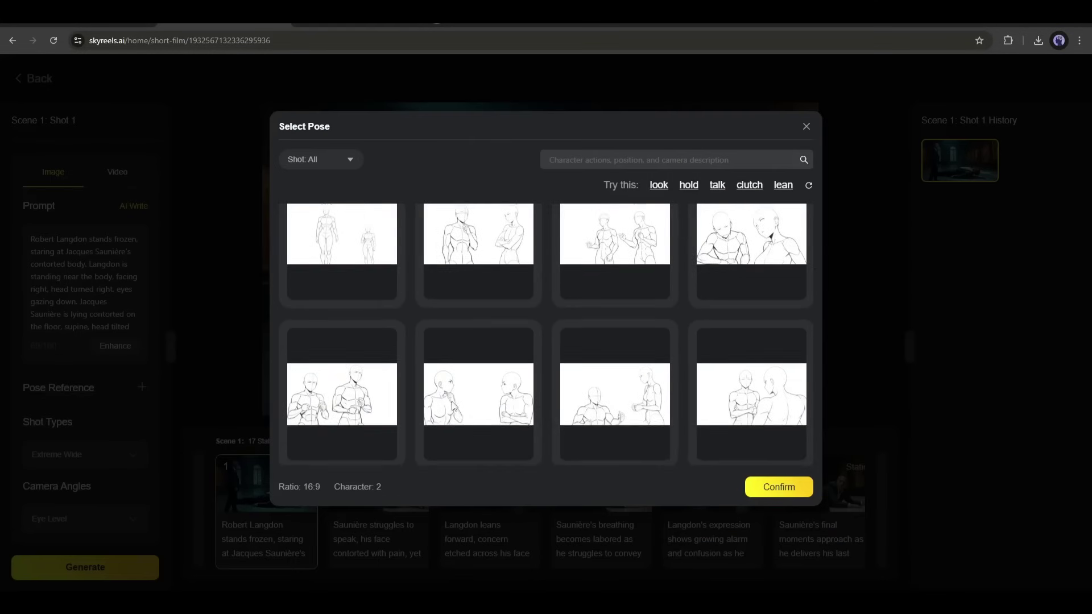
pyautogui.click(779, 487)
pyautogui.click(86, 454)
pyautogui.click(85, 455)
pyautogui.click(85, 454)
pyautogui.scroll(1, 74, 310)
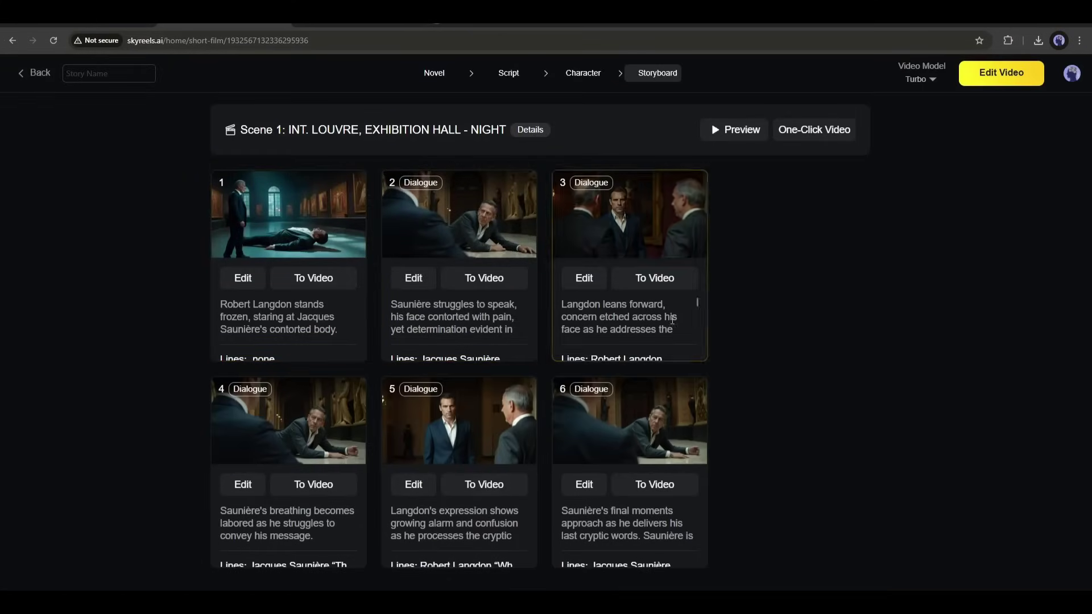
# Convert all Scene 1 shots to video with One-Click Video, accepting the 480-credit cost
pyautogui.scroll(-5, 287, 434)
pyautogui.scroll(-5, 287, 434)
pyautogui.scroll(10, 302, 352)
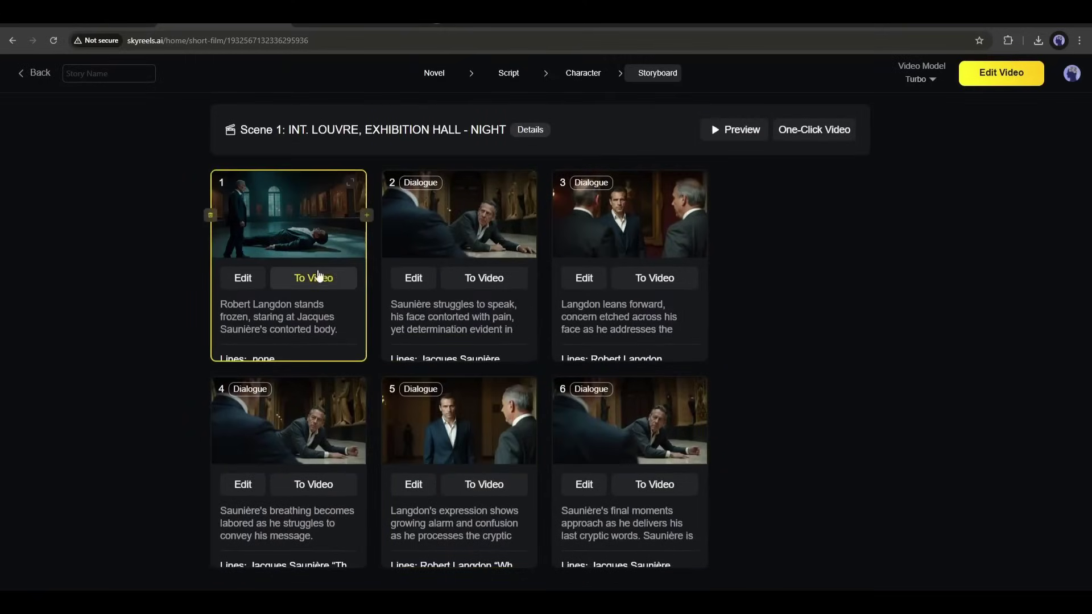
pyautogui.click(345, 279)
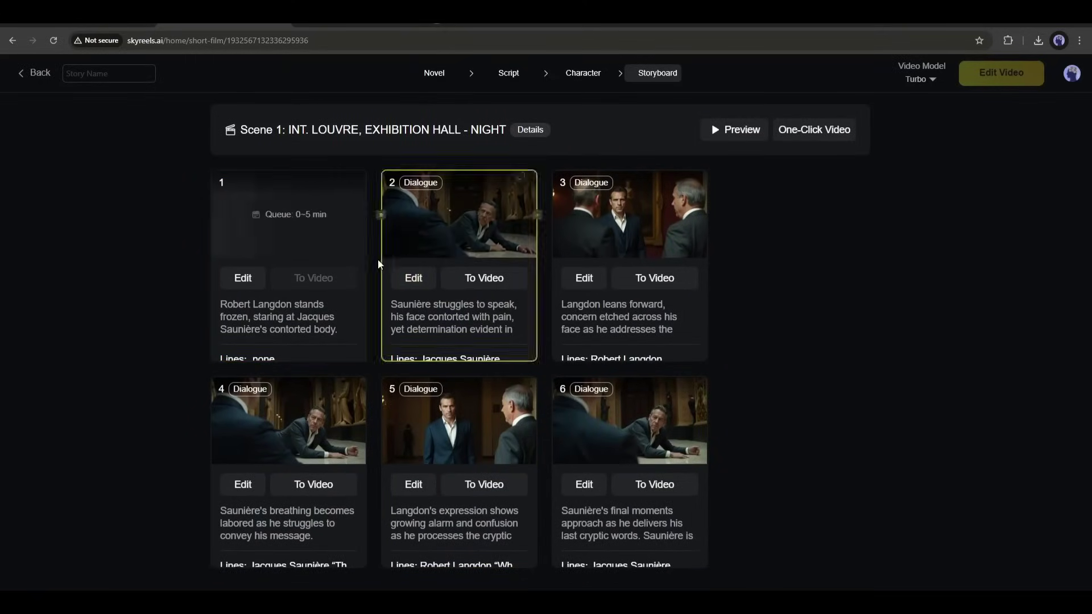
pyautogui.click(806, 134)
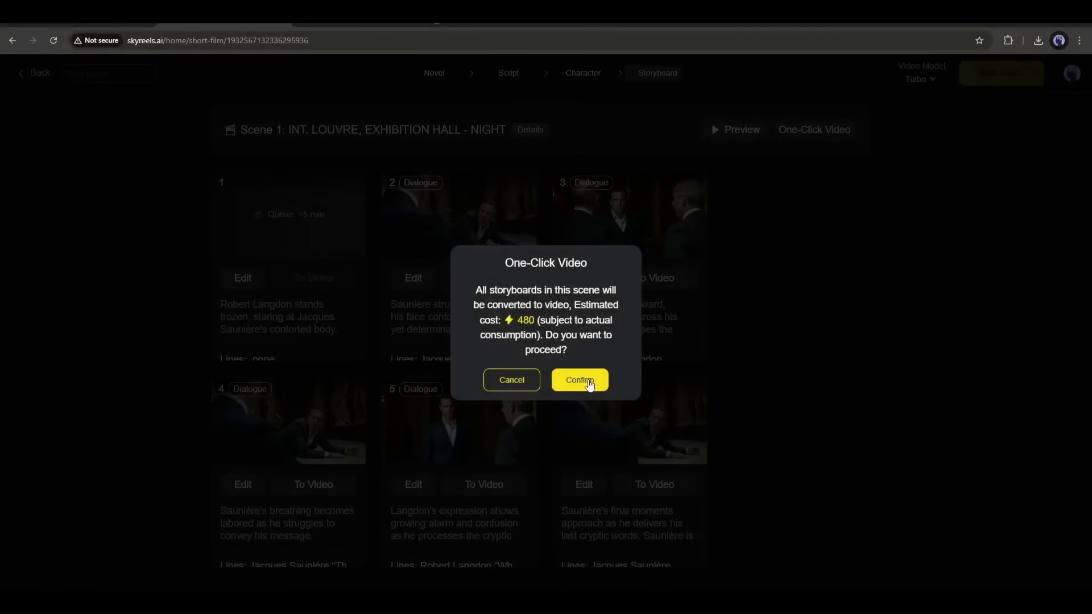
pyautogui.click(590, 384)
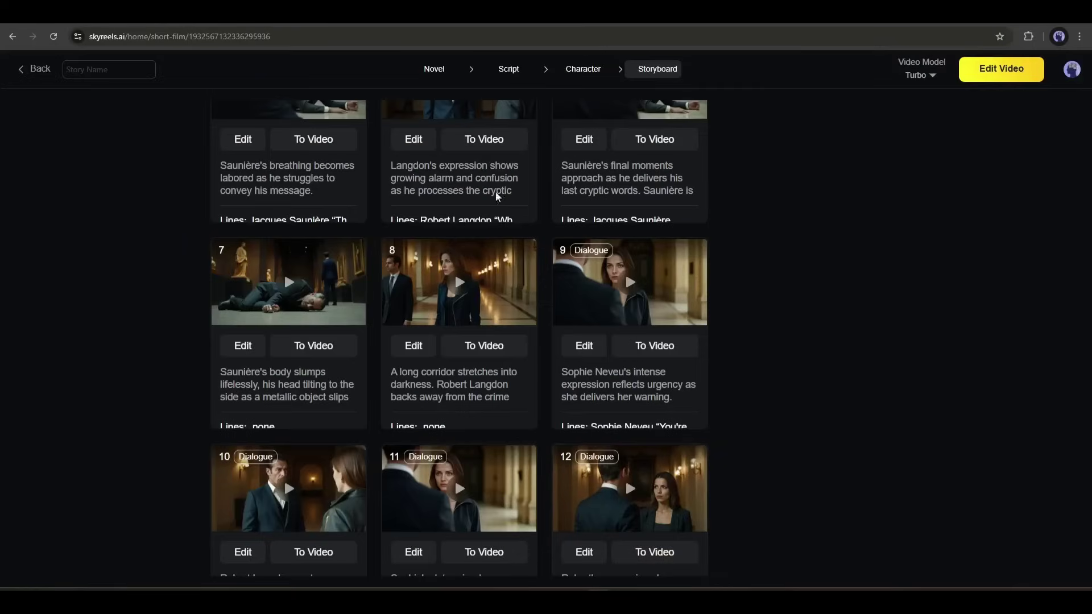
pyautogui.scroll(6, 620, 206)
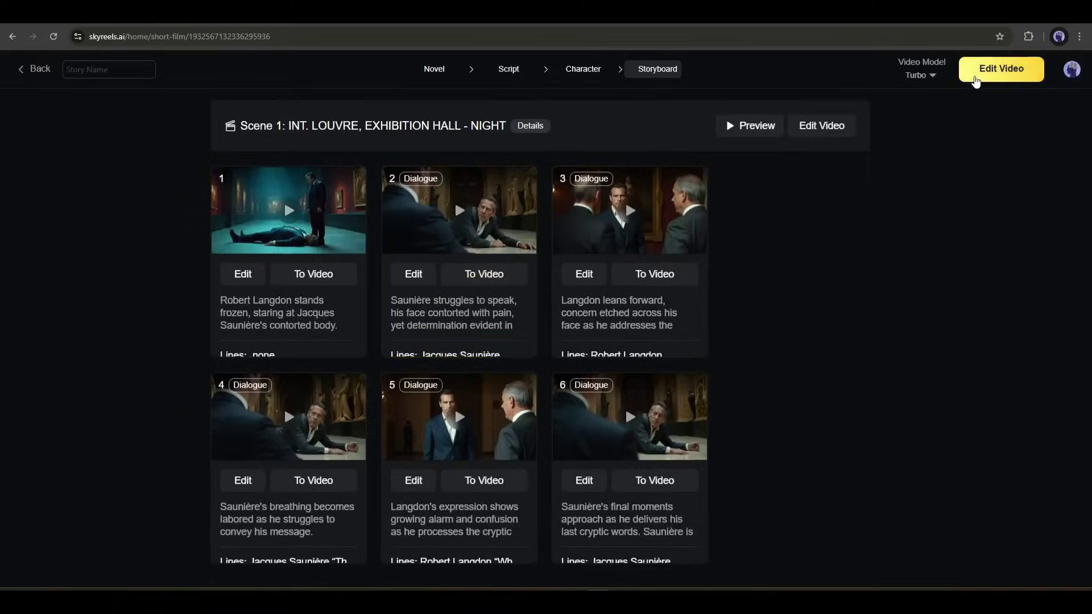
# Load the Scene 1 clips into the video editor and zoom the timeline in to individual clips
pyautogui.click(977, 80)
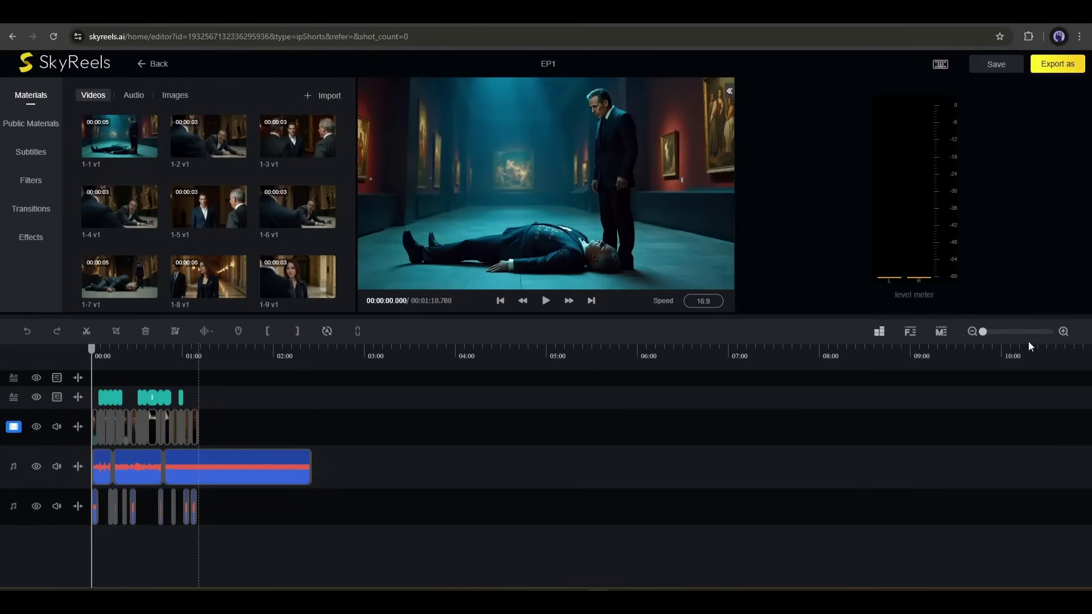
pyautogui.click(1062, 333)
pyautogui.click(1063, 332)
pyautogui.click(1062, 332)
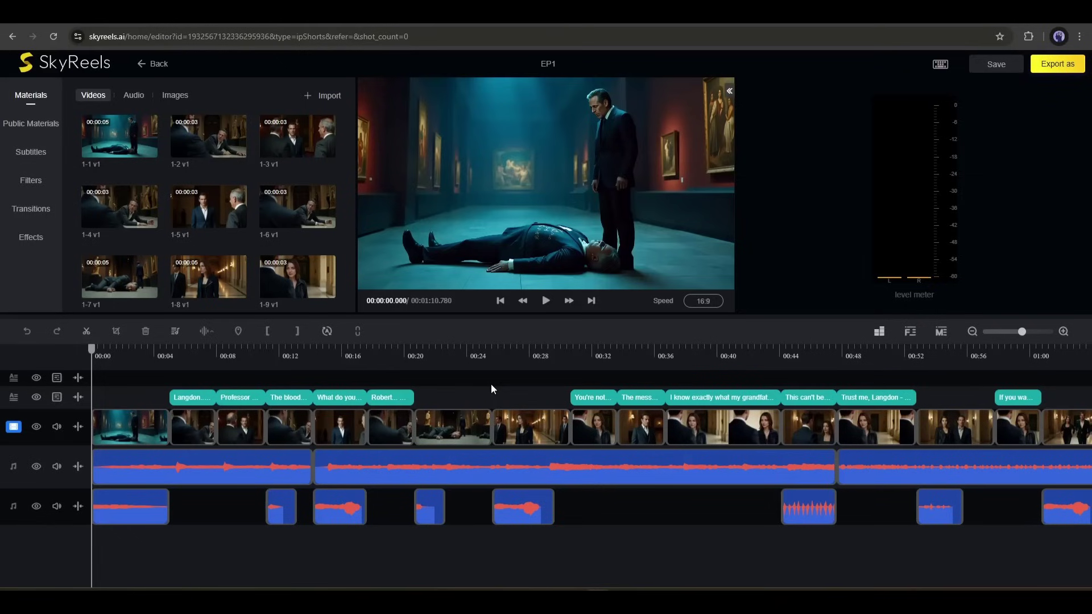
# Play the episode preview and select a subtitle clip to view its properties
pyautogui.press('space')
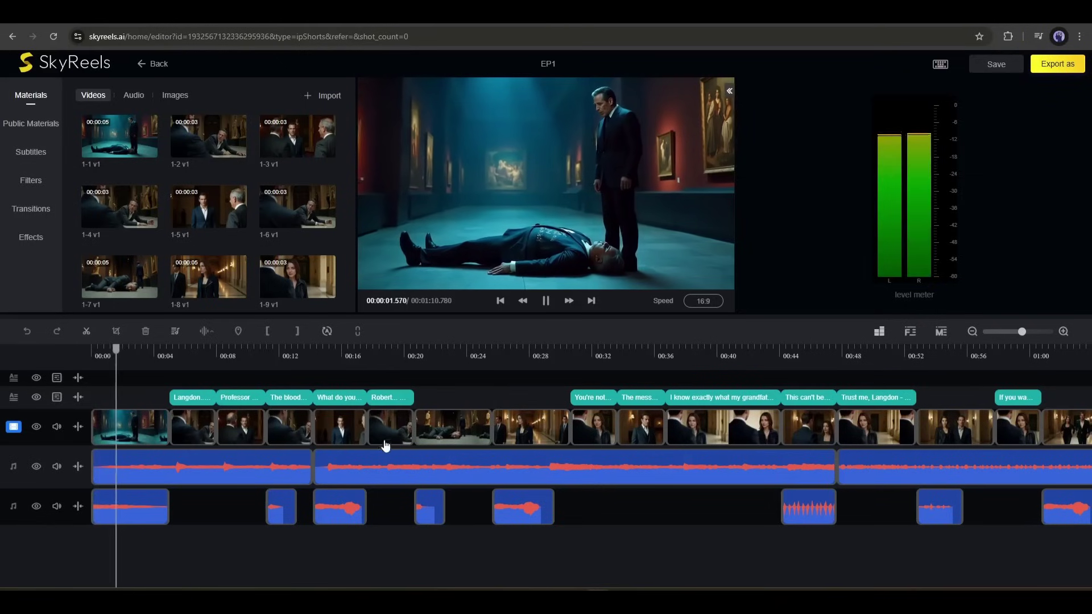
pyautogui.click(590, 529)
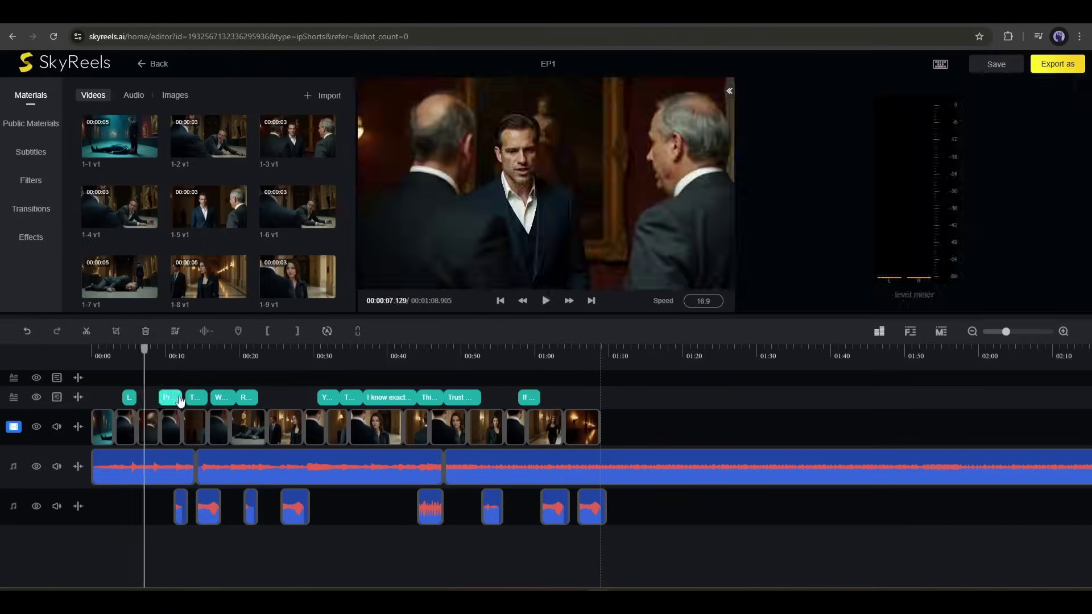
pyautogui.click(151, 397)
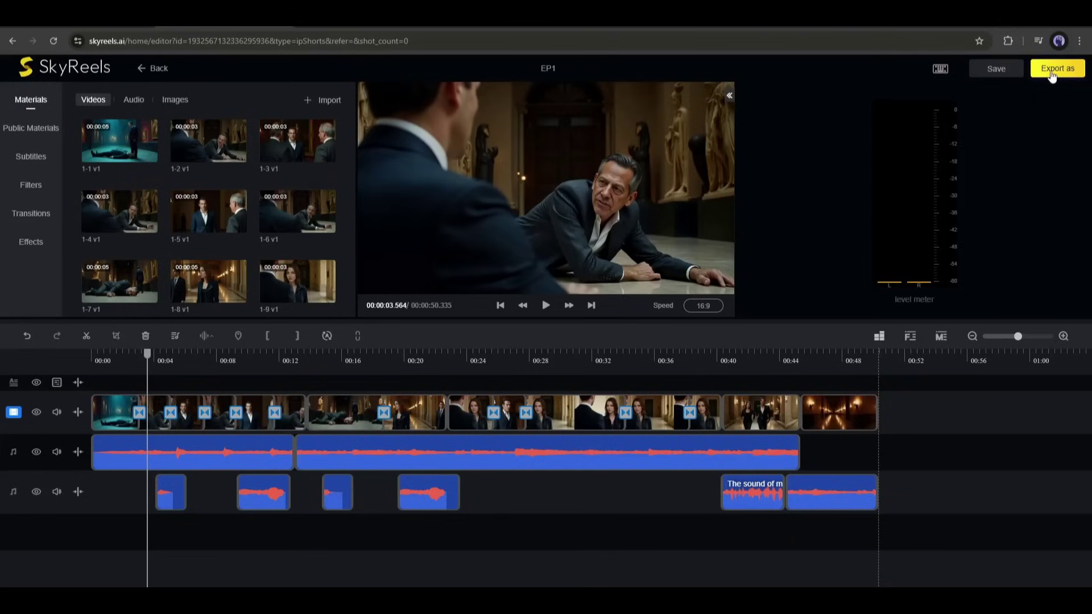
# Show the episode's Export as options, Download and Post
pyautogui.click(1052, 74)
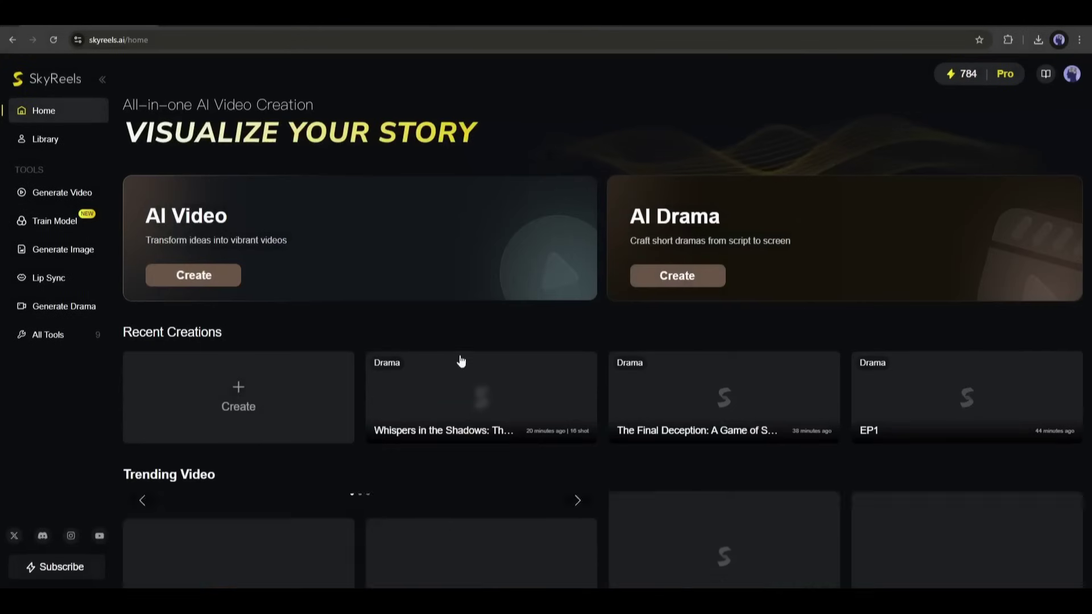
pyautogui.scroll(-10, 462, 362)
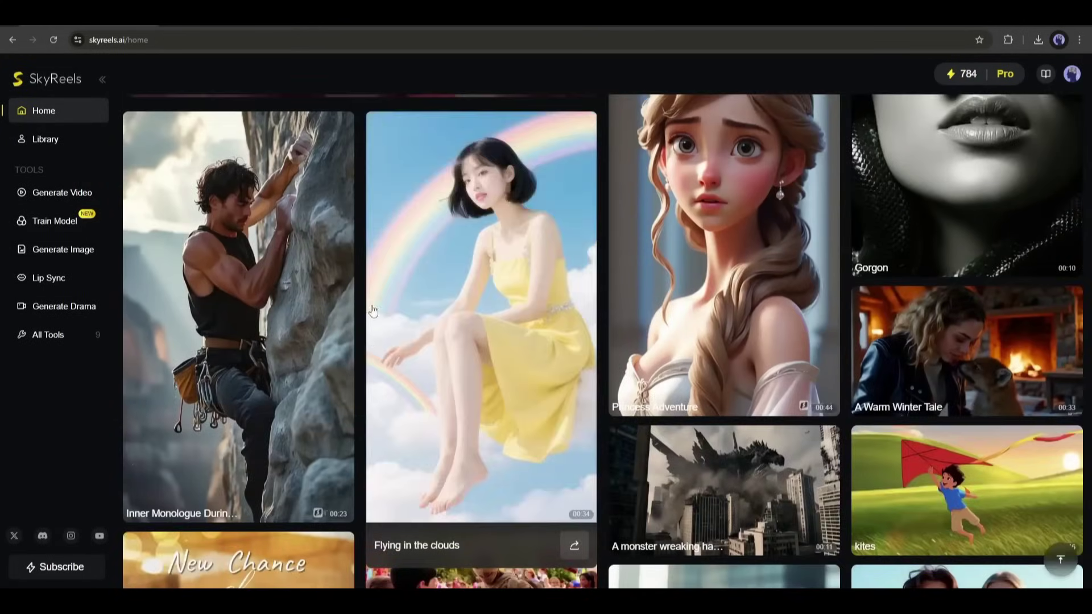
pyautogui.moveTo(434, 341)
pyautogui.moveTo(281, 317)
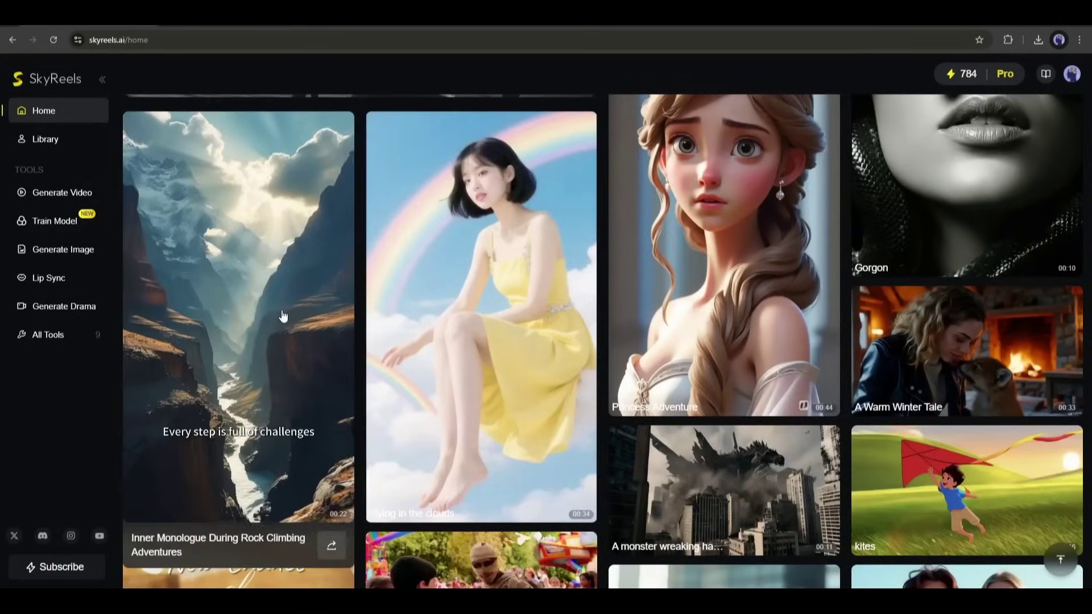
pyautogui.scroll(-5, 295, 315)
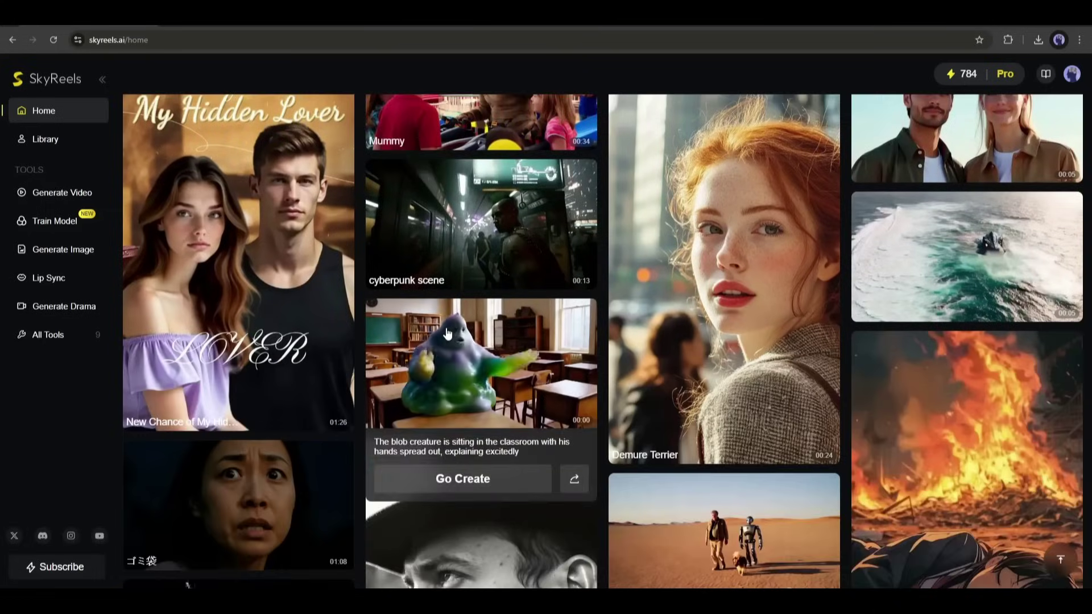
pyautogui.scroll(-15, 448, 333)
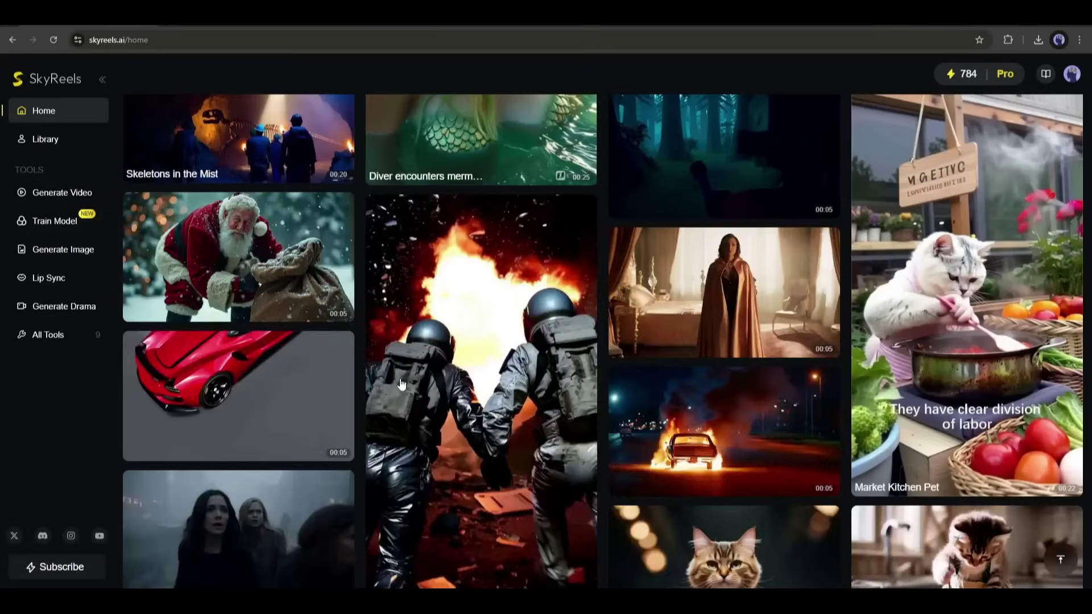
pyautogui.scroll(-15, 402, 384)
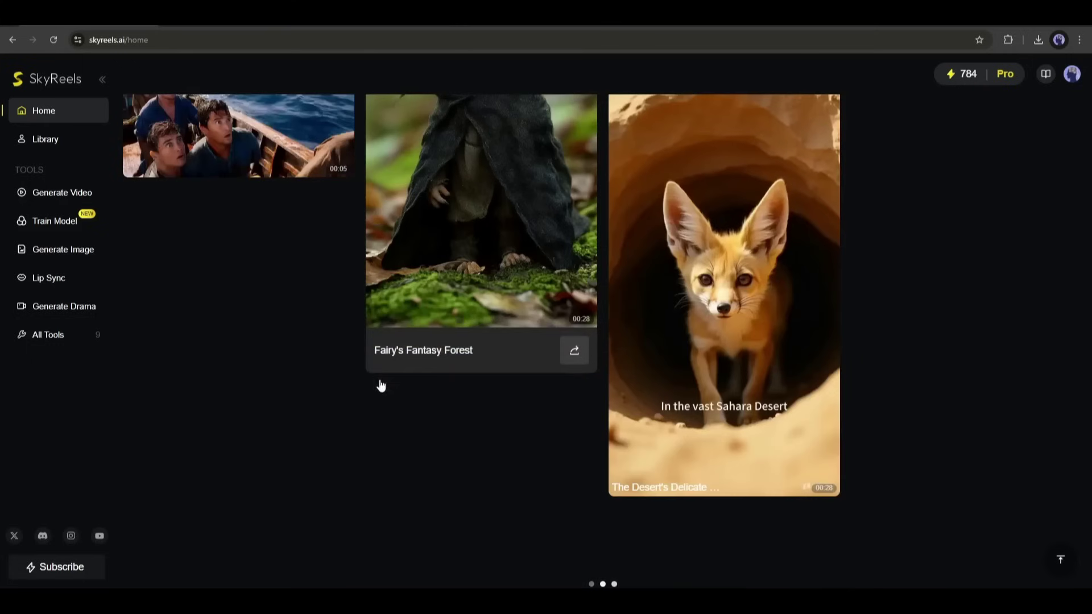
pyautogui.moveTo(224, 351)
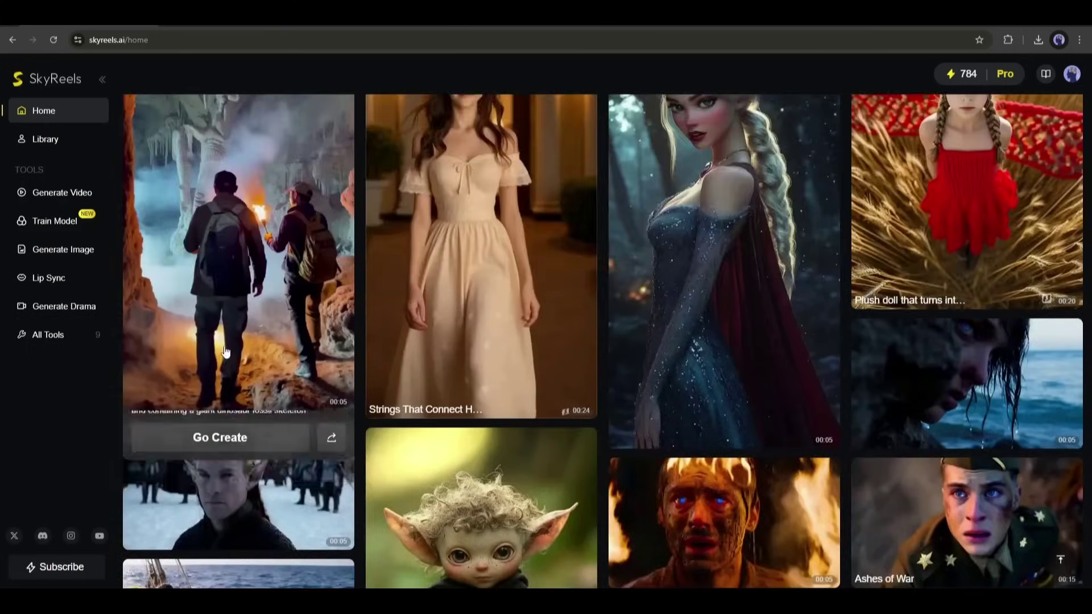
# Scroll through the SkyReels-V2 repository's file list and README
pyautogui.scroll(-10, 224, 351)
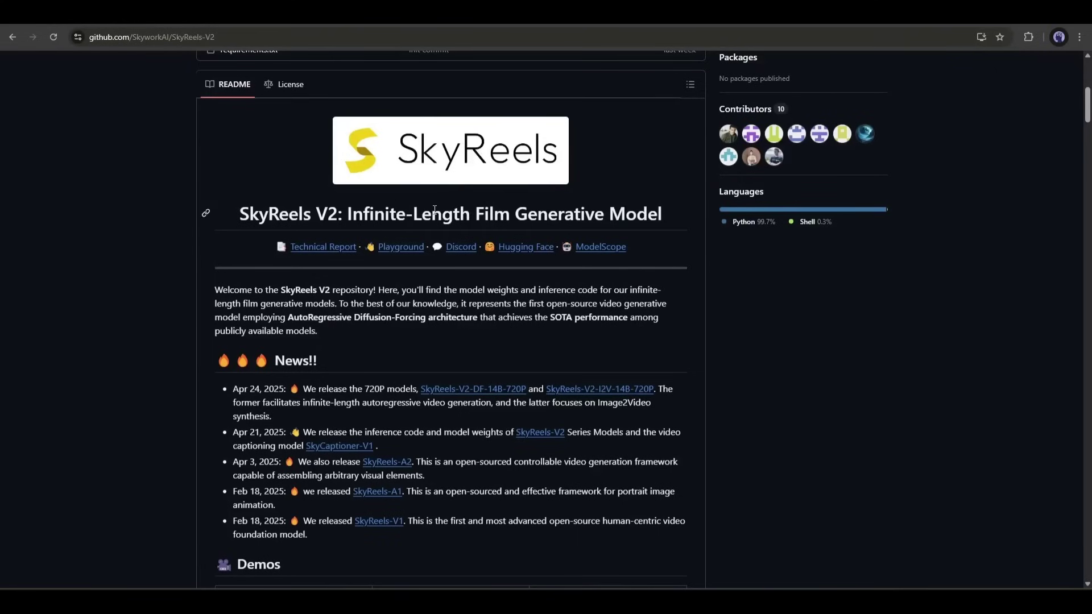
pyautogui.scroll(-7, 434, 210)
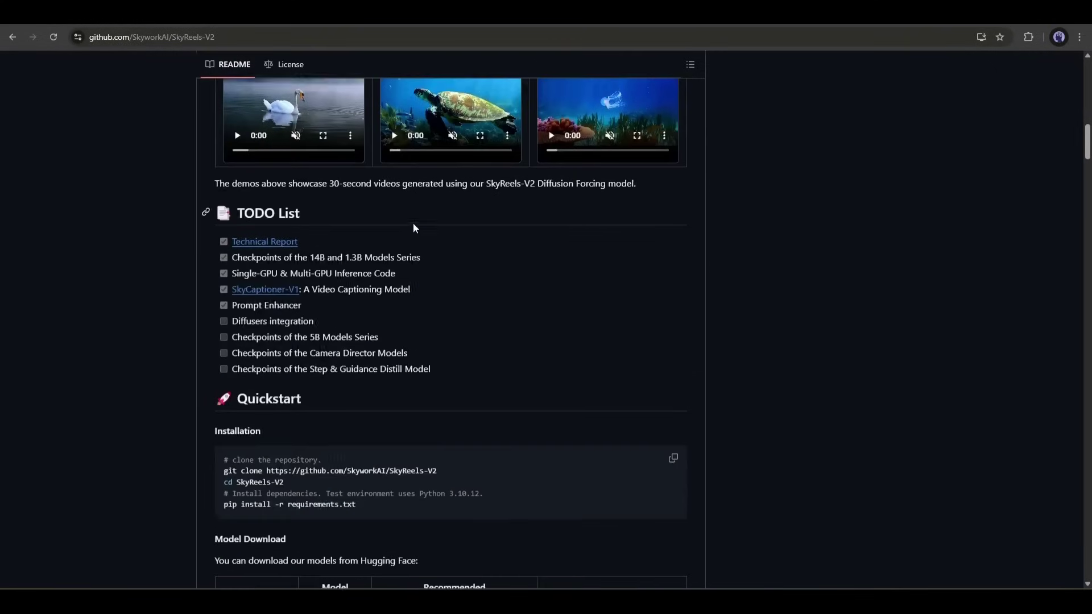
pyautogui.scroll(8, 411, 224)
pyautogui.scroll(2, 261, 410)
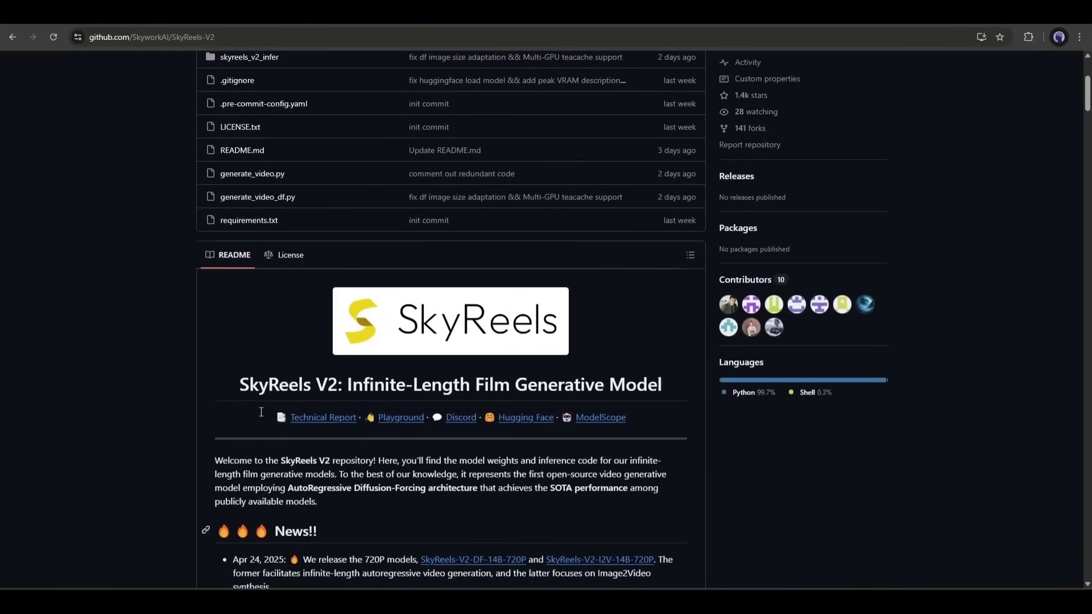
pyautogui.scroll(-2, 323, 423)
pyautogui.scroll(-4, 322, 418)
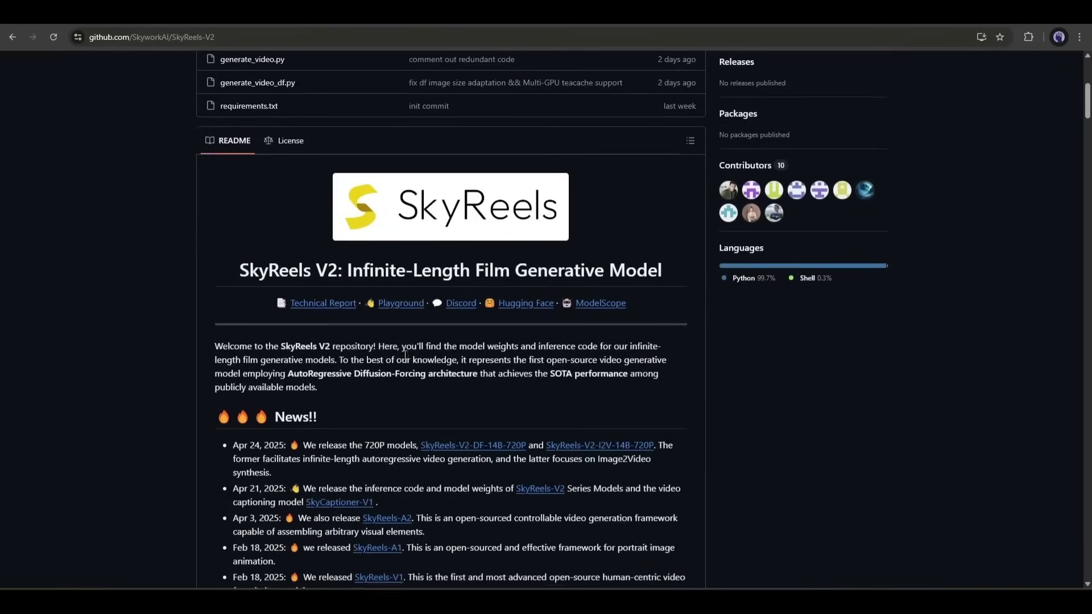
pyautogui.scroll(1, 398, 356)
pyautogui.scroll(10, 391, 359)
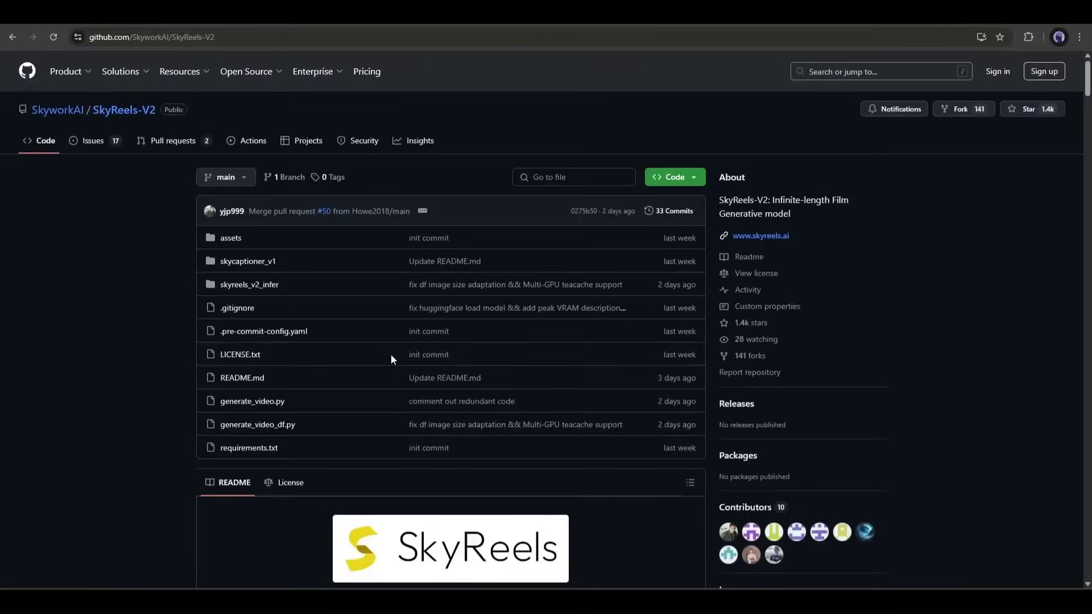